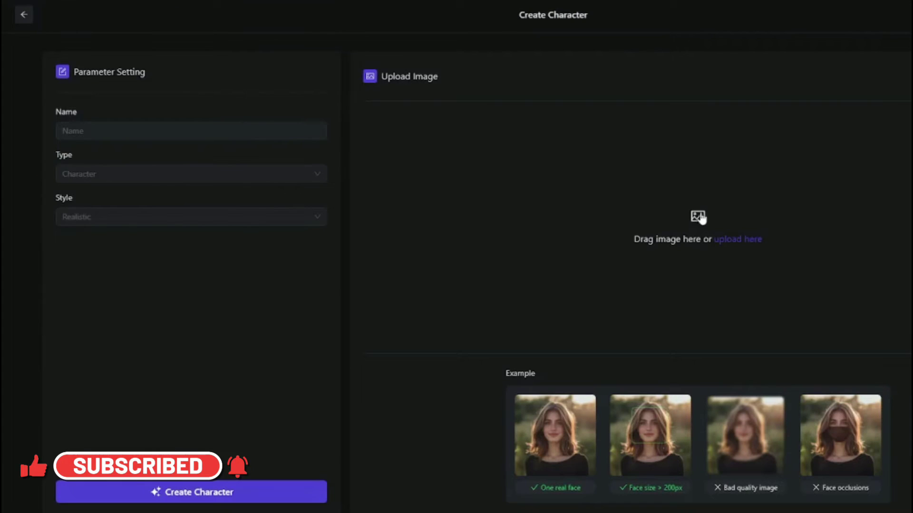
# - Upload a face photo, enter a name for the character, and create it
pyautogui.click(697, 217)
pyautogui.click(100, 133)
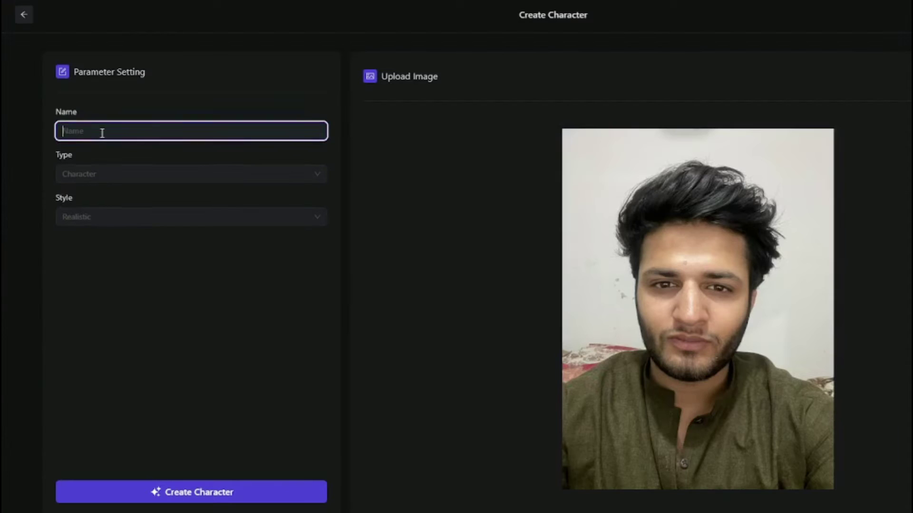
pyautogui.write('usman')
pyautogui.click(194, 493)
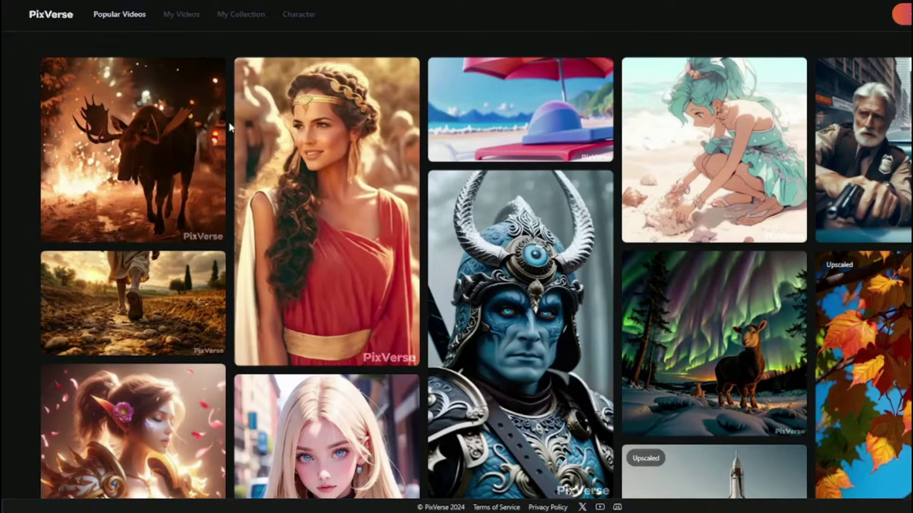
pyautogui.scroll(-15, 229, 128)
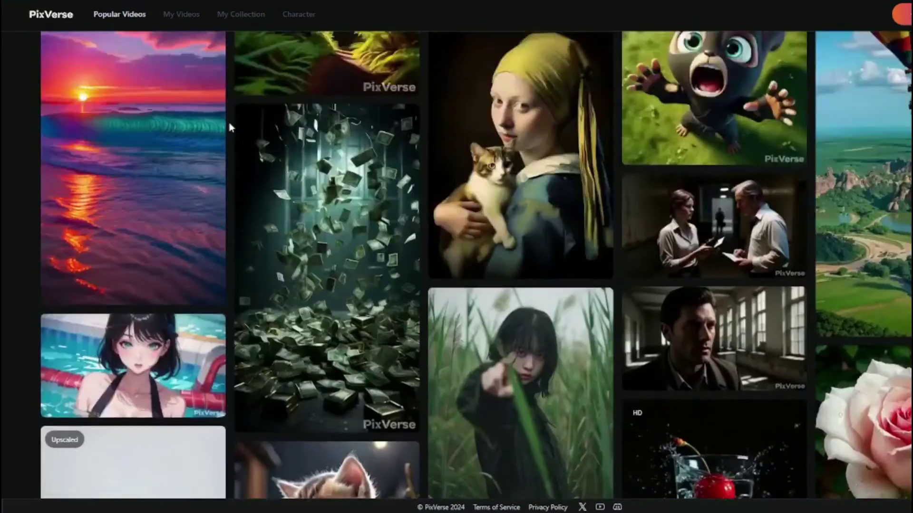
pyautogui.scroll(15, 228, 121)
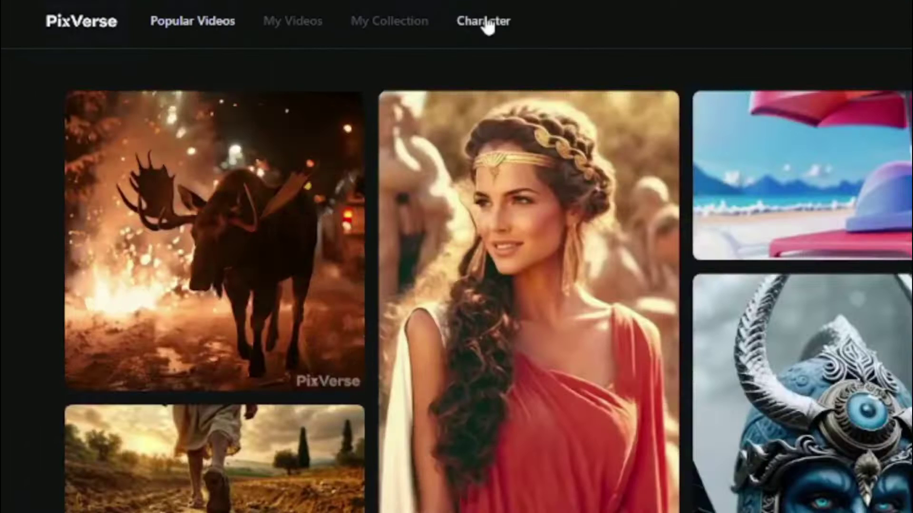
# - Go to the Character list and start a new character with Create Character
pyautogui.click(486, 23)
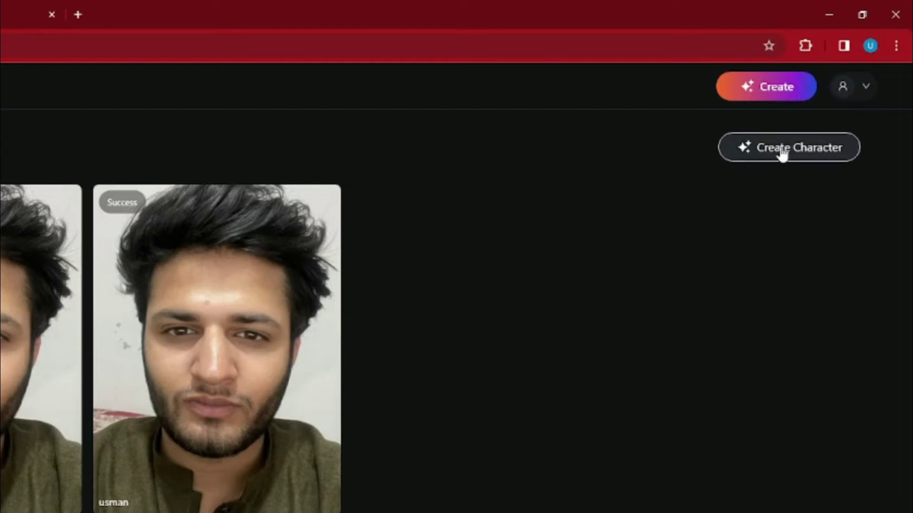
pyautogui.click(782, 150)
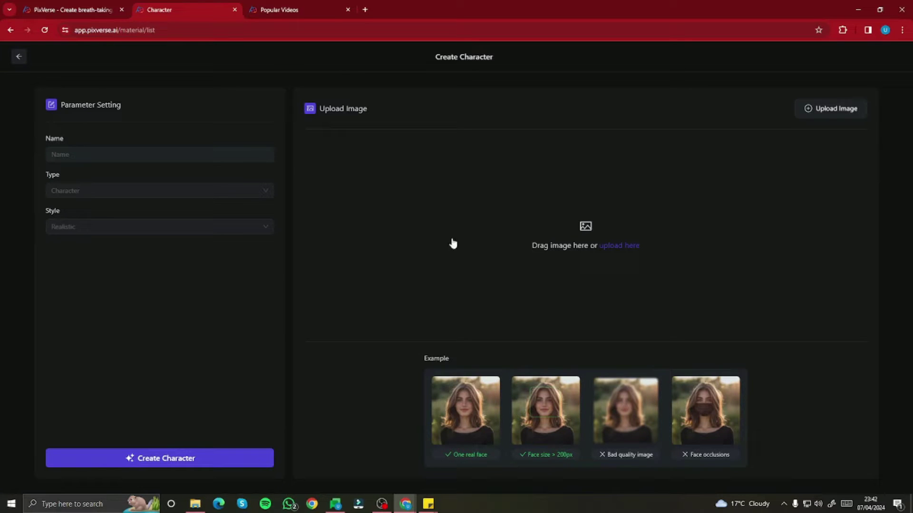
# - Upload the face photo from Pictures > Sample images, name the character, and create it
pyautogui.click(585, 231)
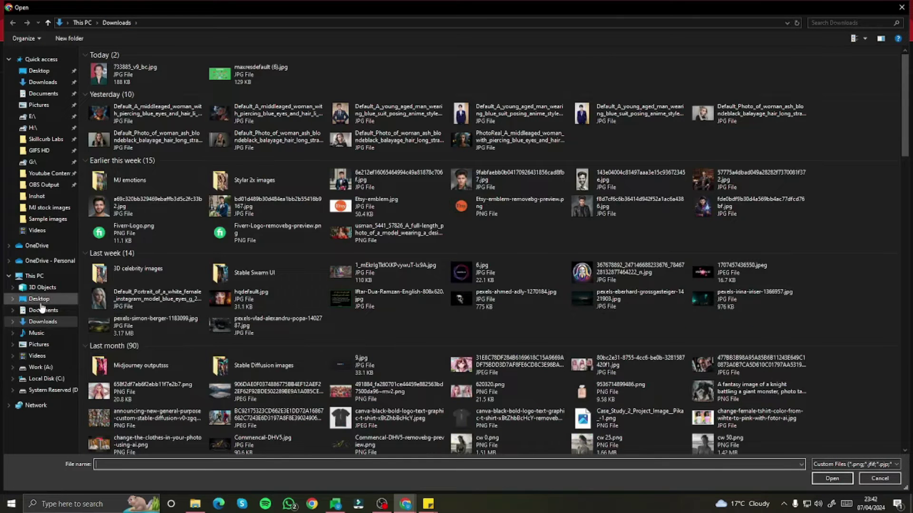
pyautogui.click(39, 105)
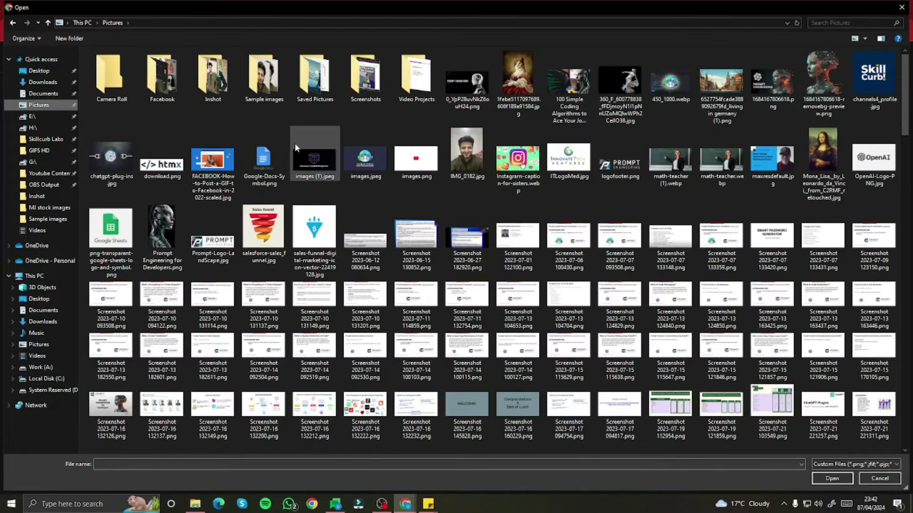
pyautogui.doubleClick(316, 80)
pyautogui.click(109, 90)
pyautogui.doubleClick(109, 90)
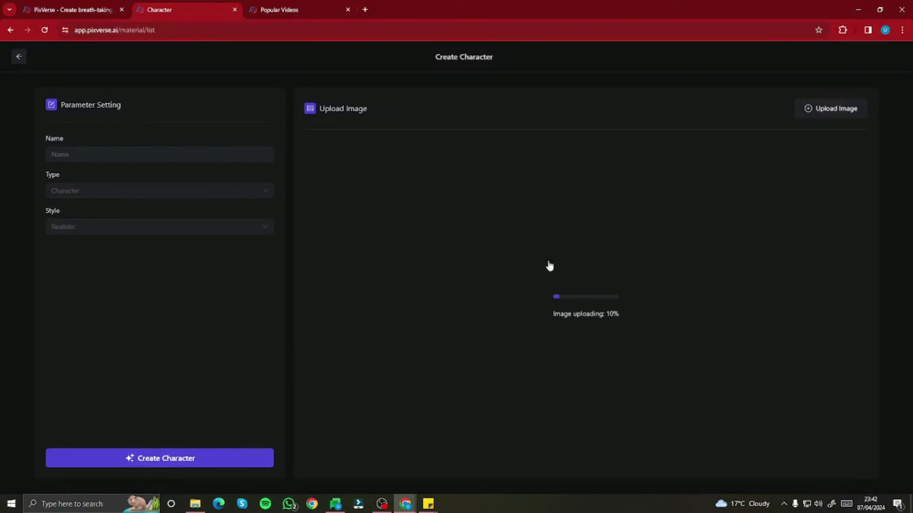
pyautogui.click(84, 155)
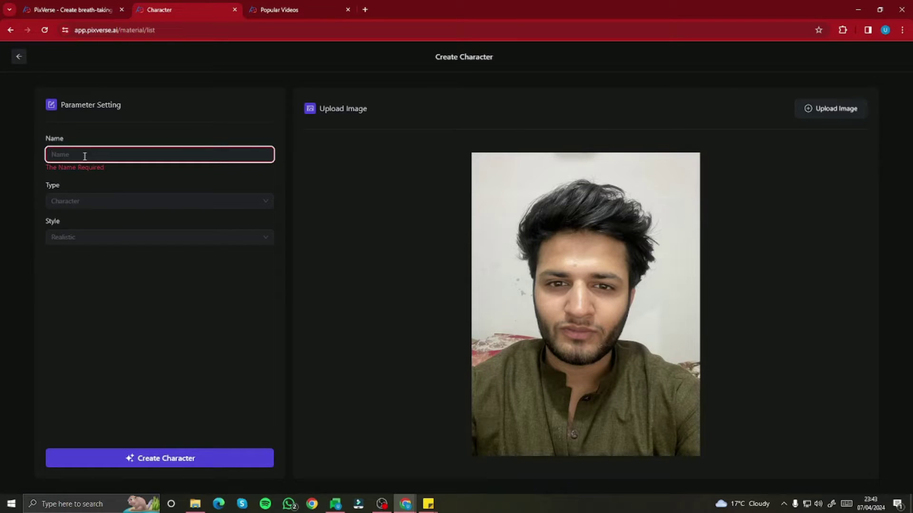
pyautogui.write('usman')
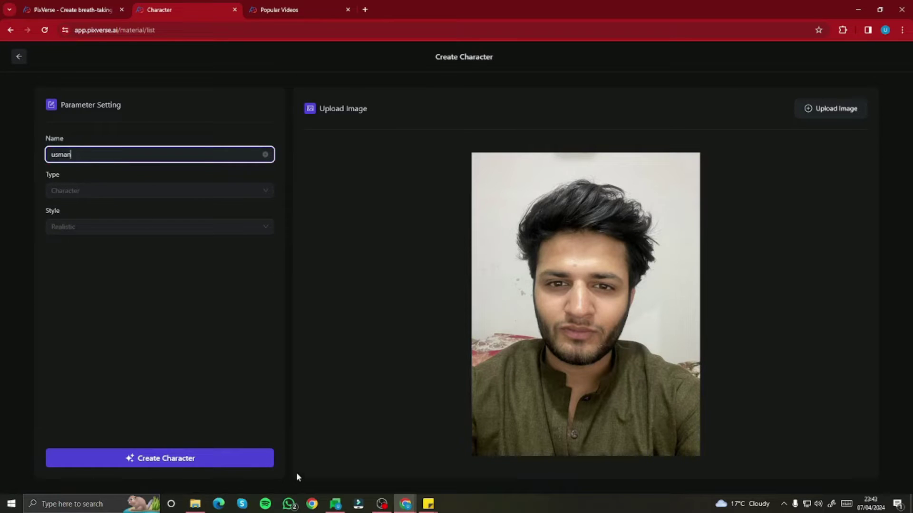
pyautogui.click(162, 468)
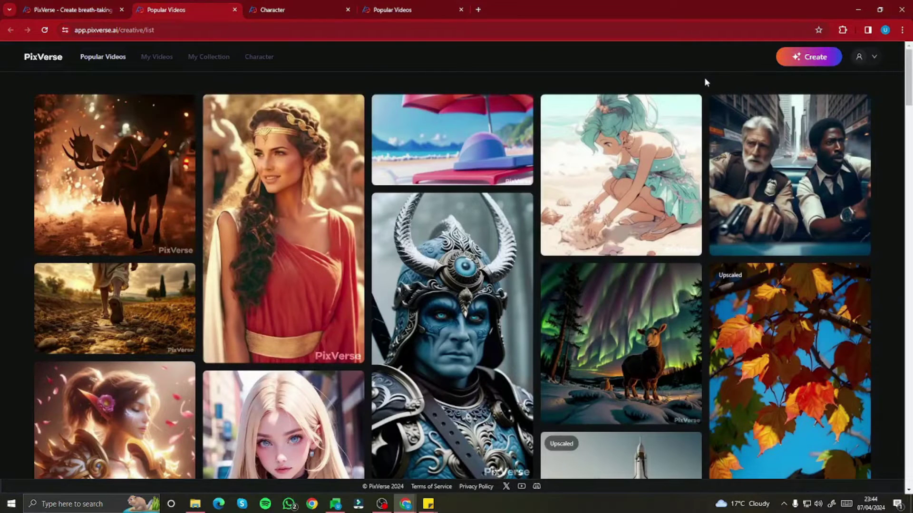
# - Go from Popular Videos to the Create video page
pyautogui.click(790, 60)
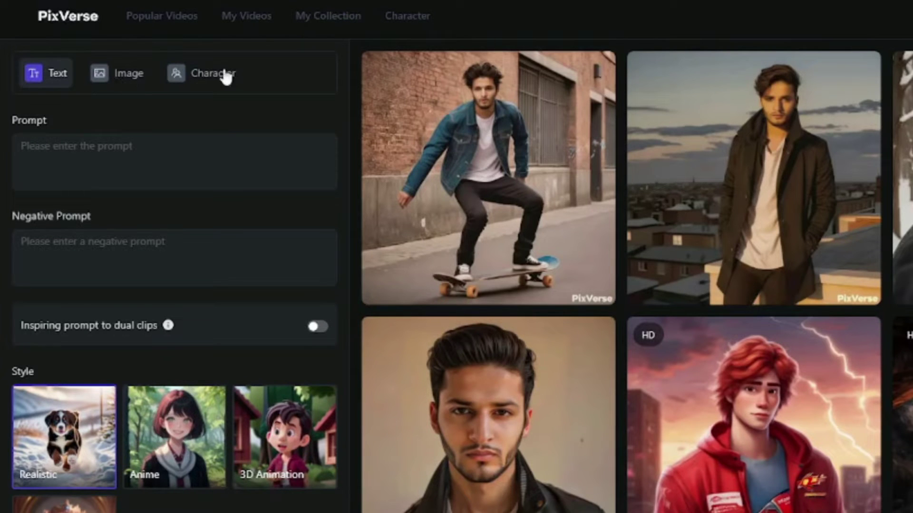
# - Switch to Character mode and toggle Auto Character Prompt off and back on
pyautogui.click(192, 81)
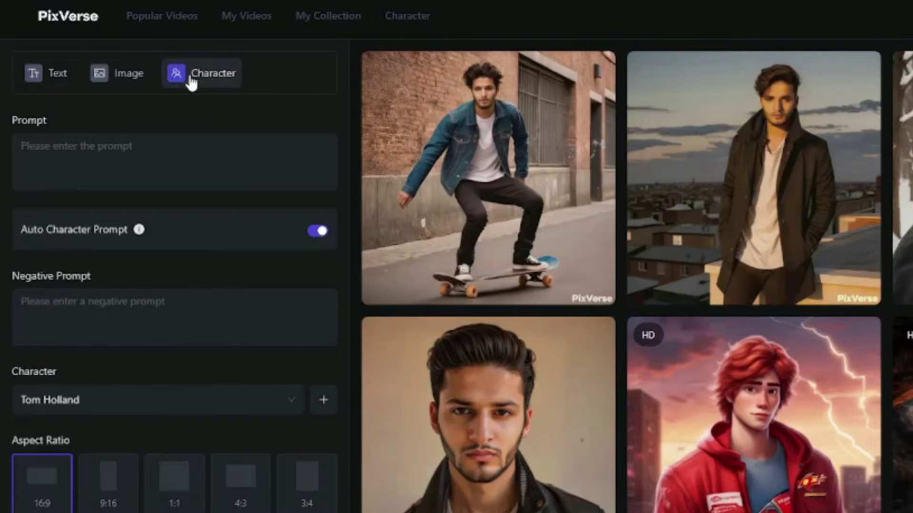
pyautogui.click(113, 143)
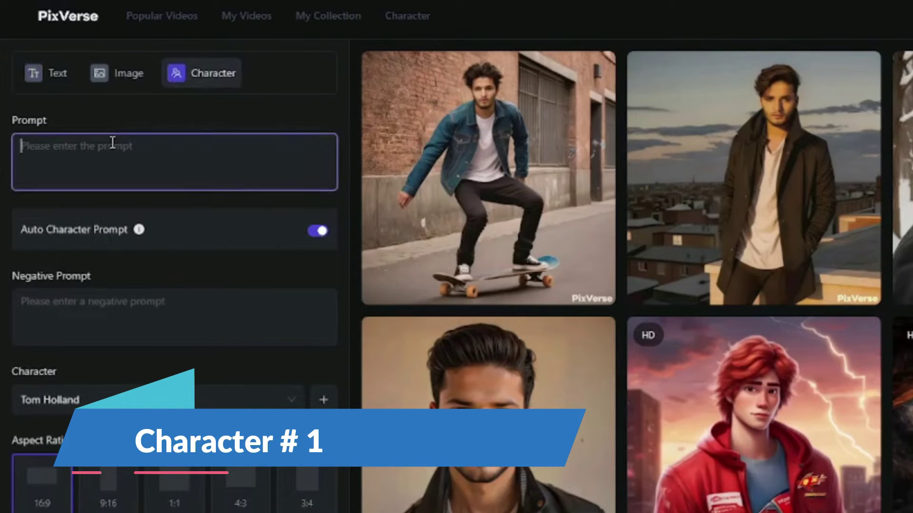
pyautogui.click(318, 231)
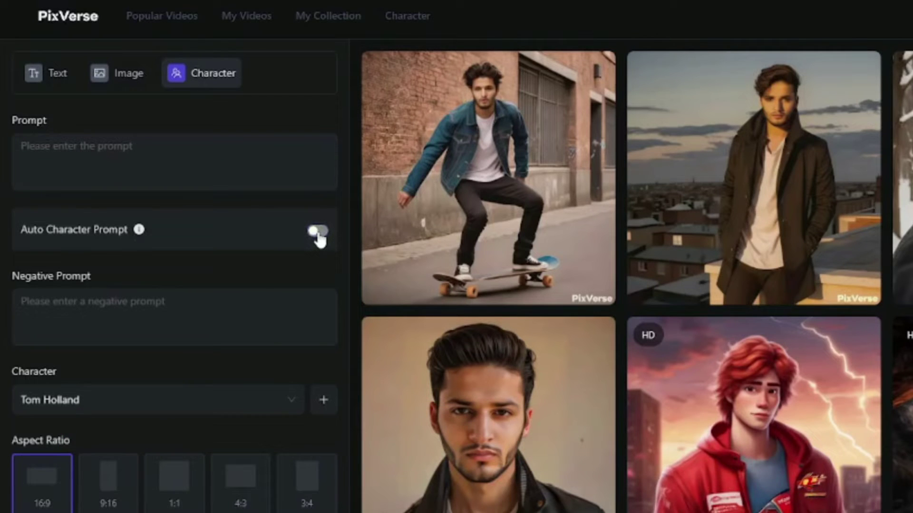
pyautogui.click(317, 232)
pyautogui.click(95, 310)
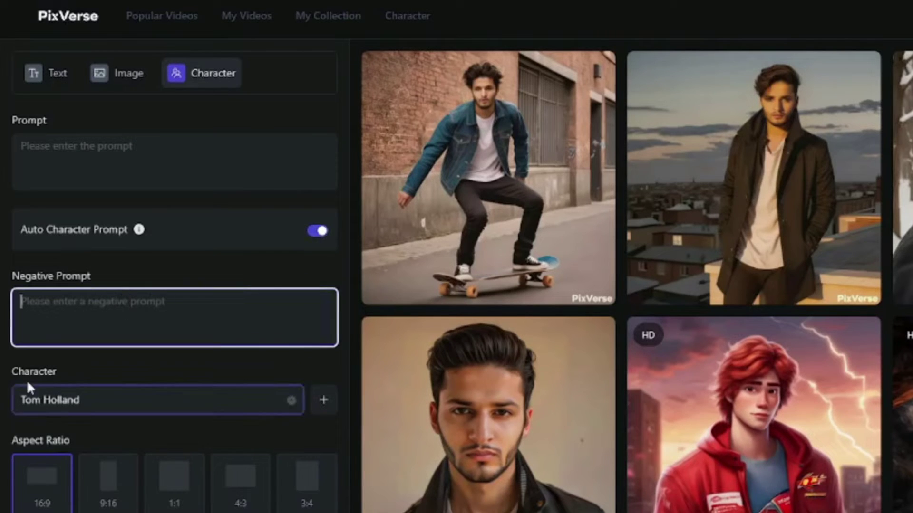
pyautogui.moveTo(14, 372); pyautogui.dragTo(74, 368)
pyautogui.click(75, 367)
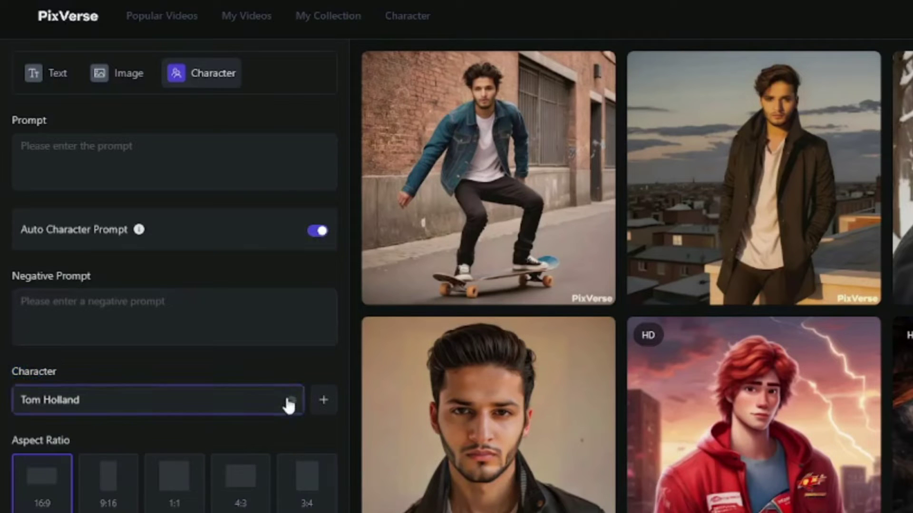
# - Choose the newly created character and set the aspect ratio to 1:1
pyautogui.click(286, 410)
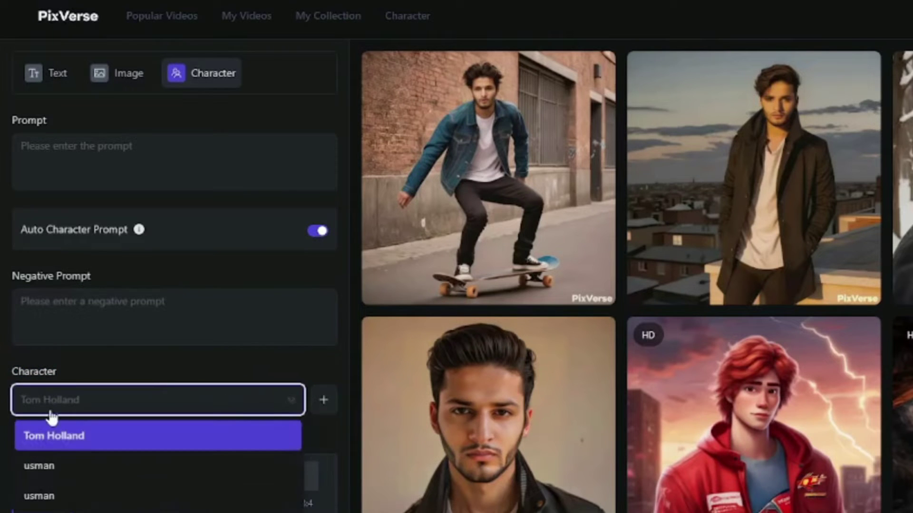
pyautogui.click(71, 477)
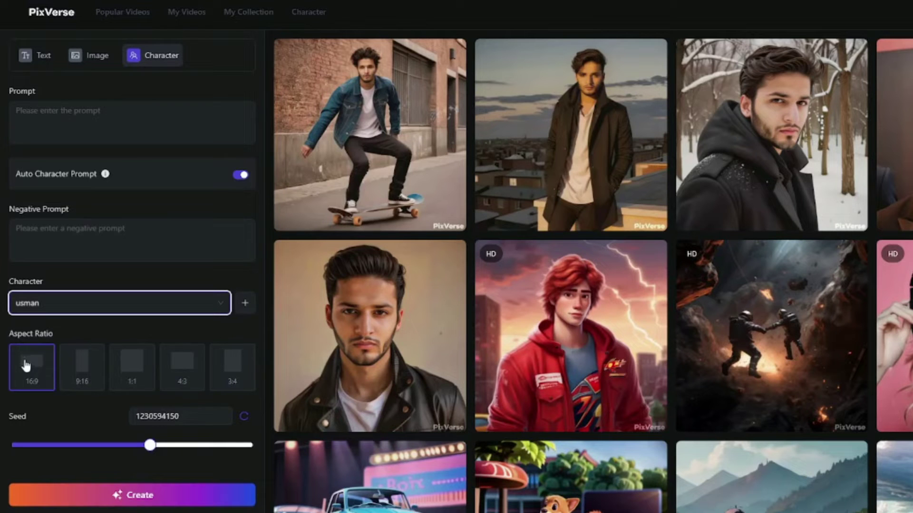
pyautogui.click(80, 366)
pyautogui.click(139, 377)
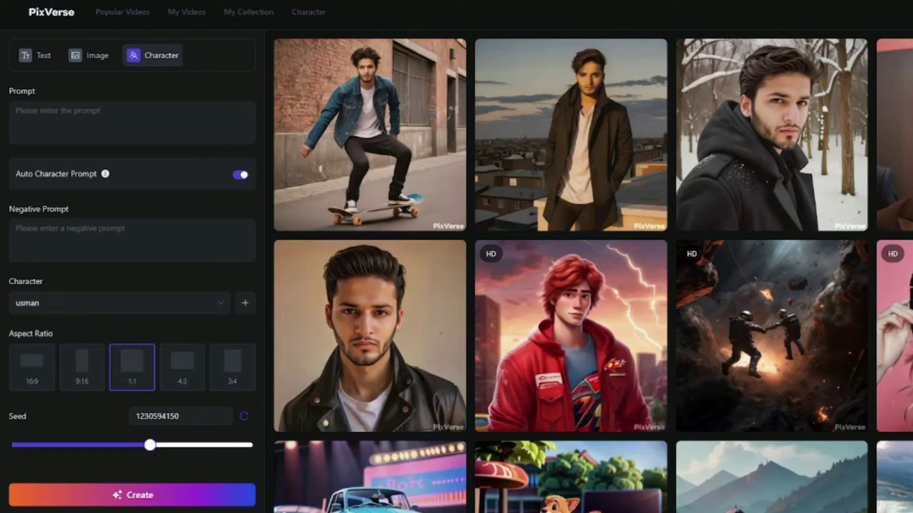
# - Paste the prompt 'instagram model male wearing black jacket posing front facing', fixing 'blac' to 'black'
pyautogui.click(98, 114)
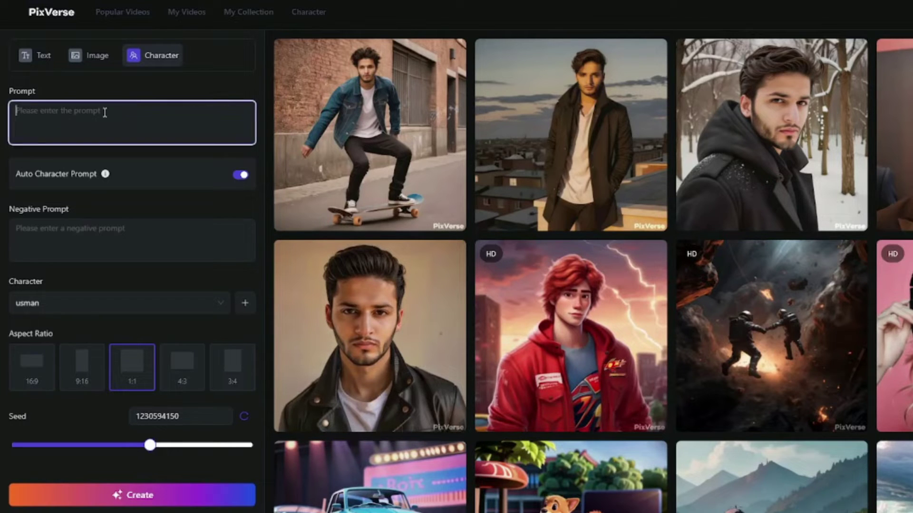
pyautogui.write('instagram model male wearing blac jacket posing front facing')
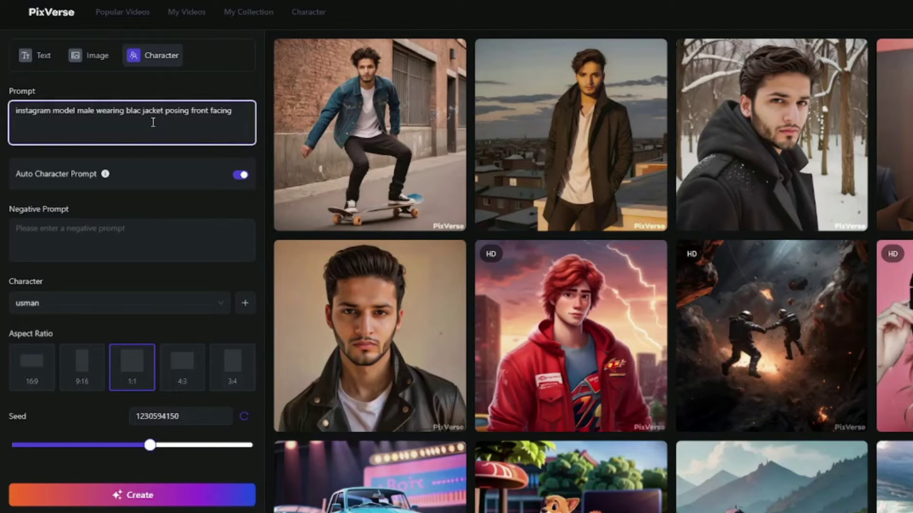
pyautogui.click(141, 112)
pyautogui.write('k')
# - Enter the negative prompt 'ugly face. deformation, blur' and open the generated video's details
pyautogui.click(85, 232)
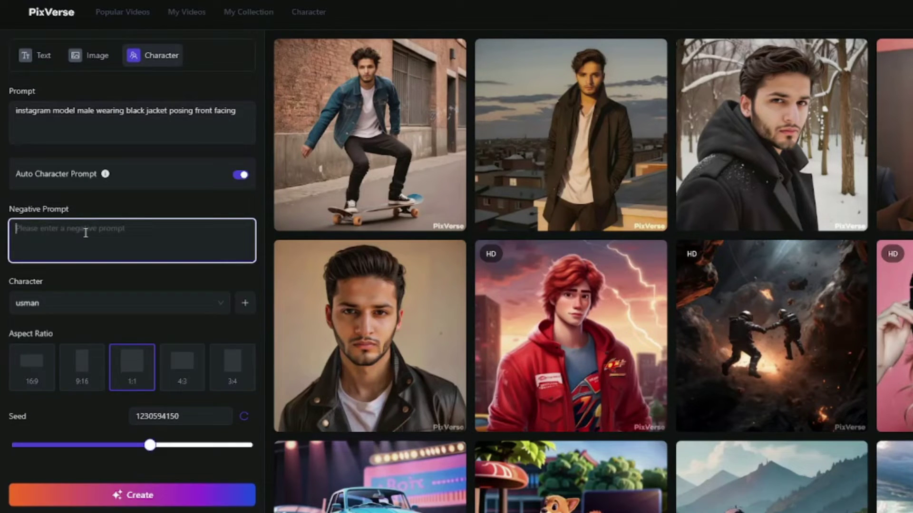
pyautogui.write('ugly face. deformation, blurr')
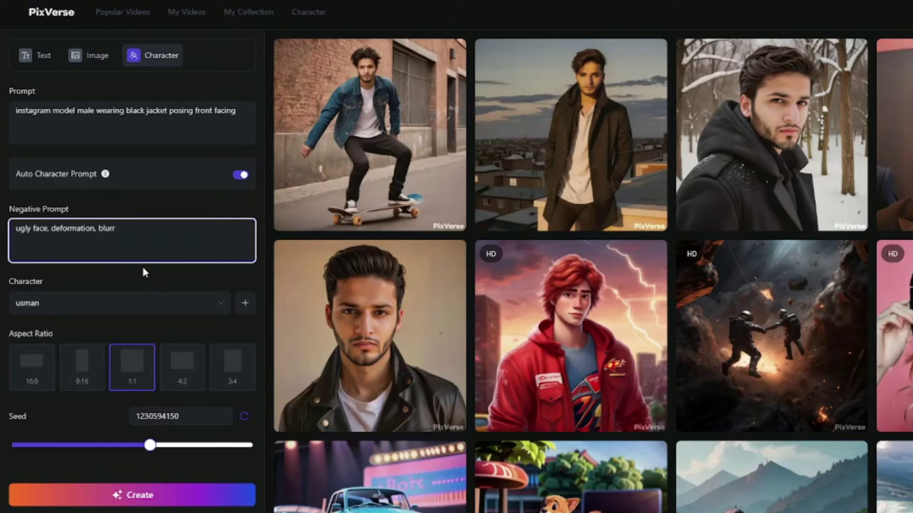
pyautogui.rightClick(131, 499)
pyautogui.click(47, 466)
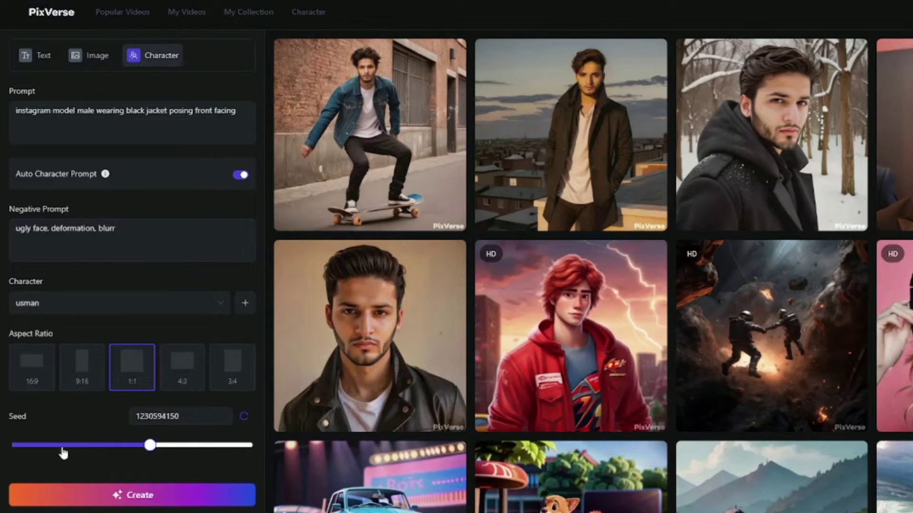
pyautogui.click(402, 343)
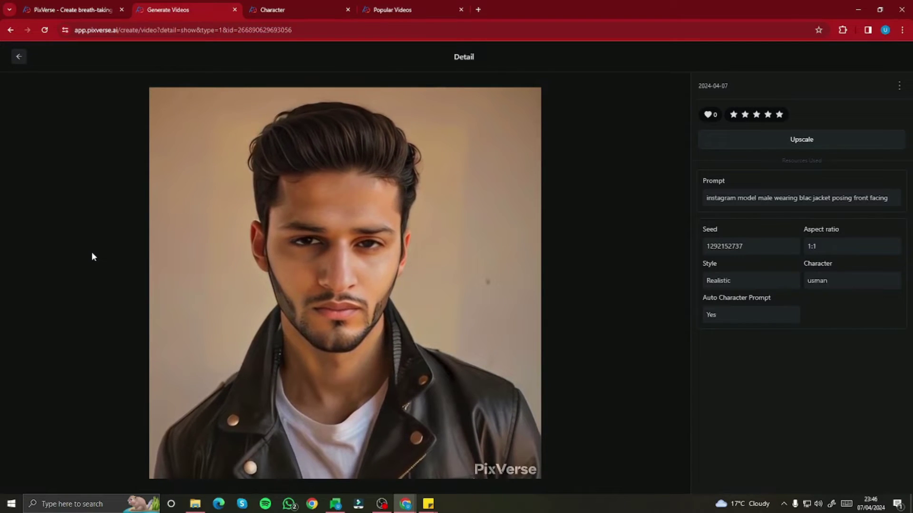
pyautogui.click(19, 57)
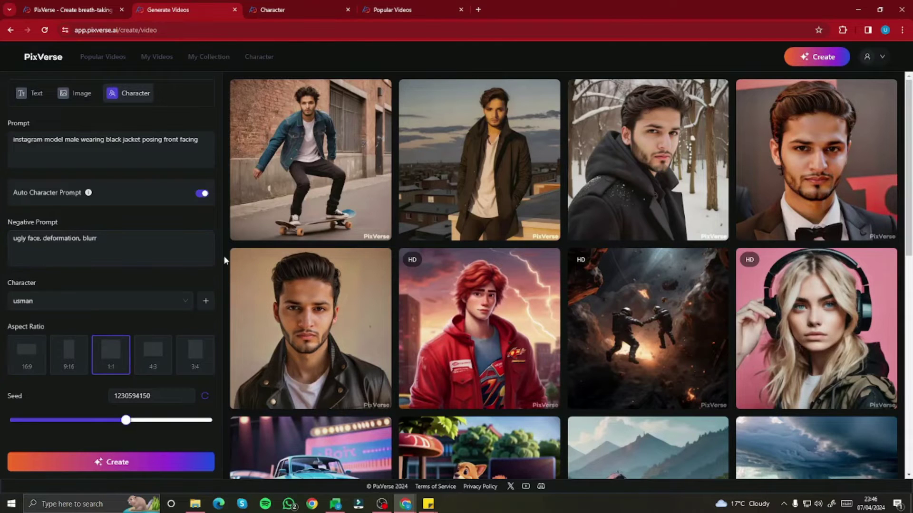
pyautogui.click(178, 143)
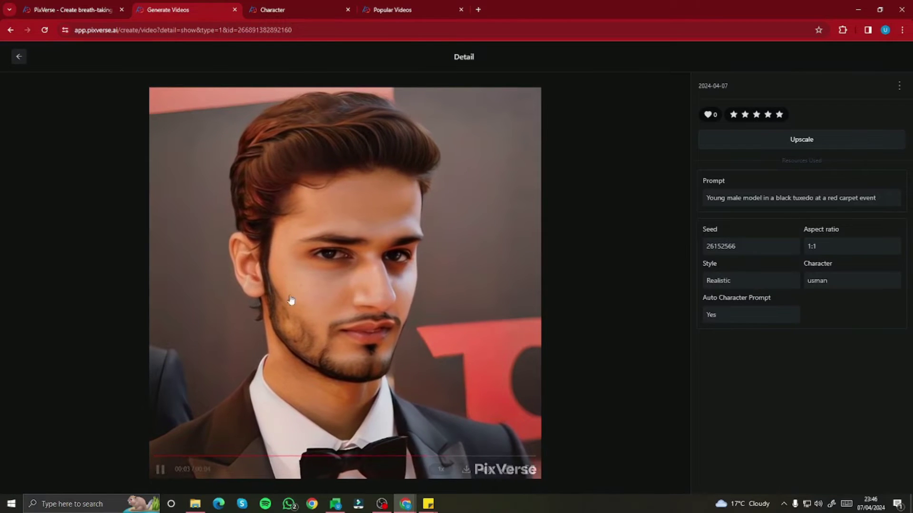
pyautogui.moveTo(706, 198); pyautogui.dragTo(794, 200)
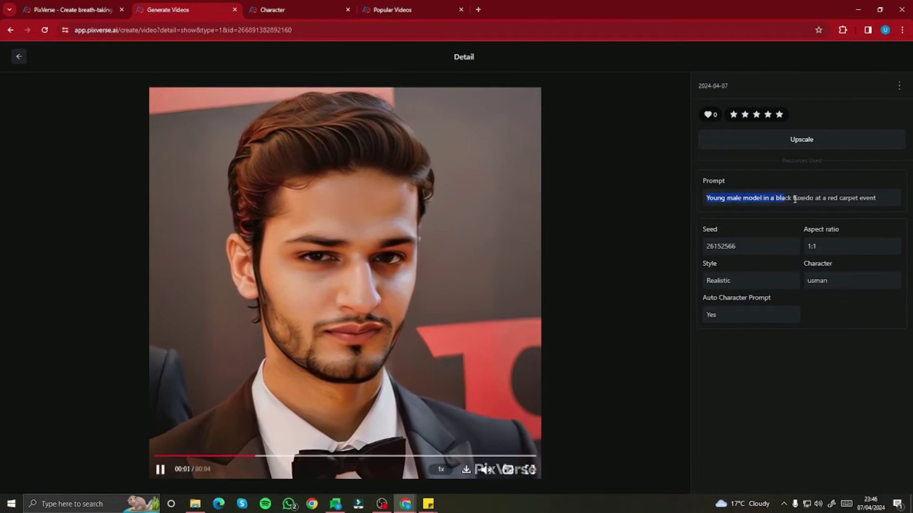
pyautogui.moveTo(854, 198); pyautogui.dragTo(874, 198)
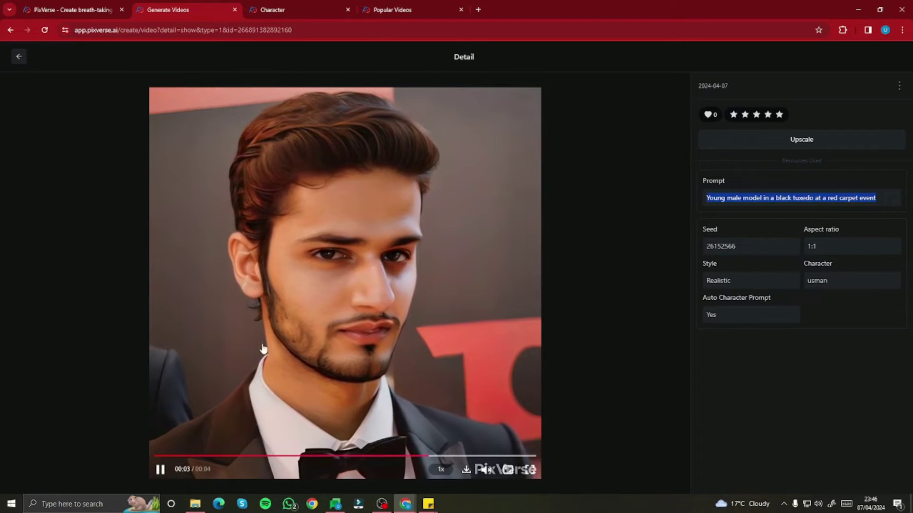
pyautogui.click(18, 57)
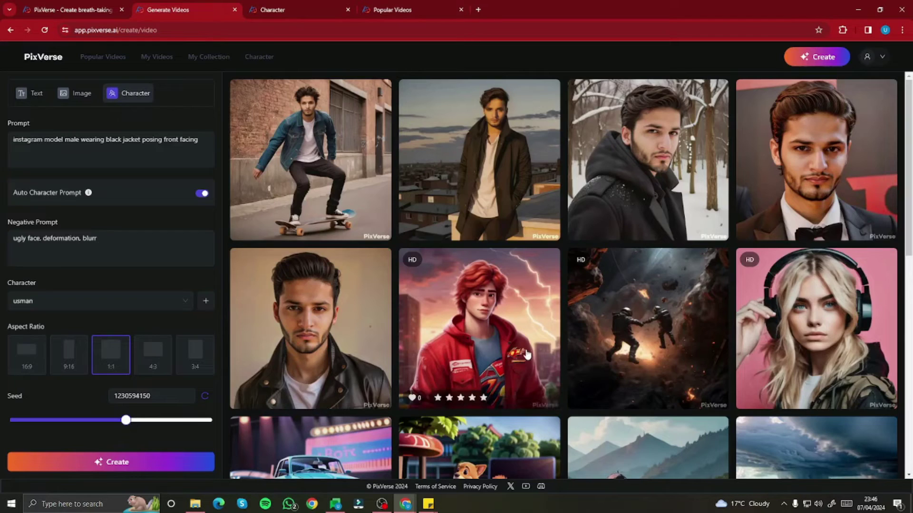
pyautogui.click(635, 161)
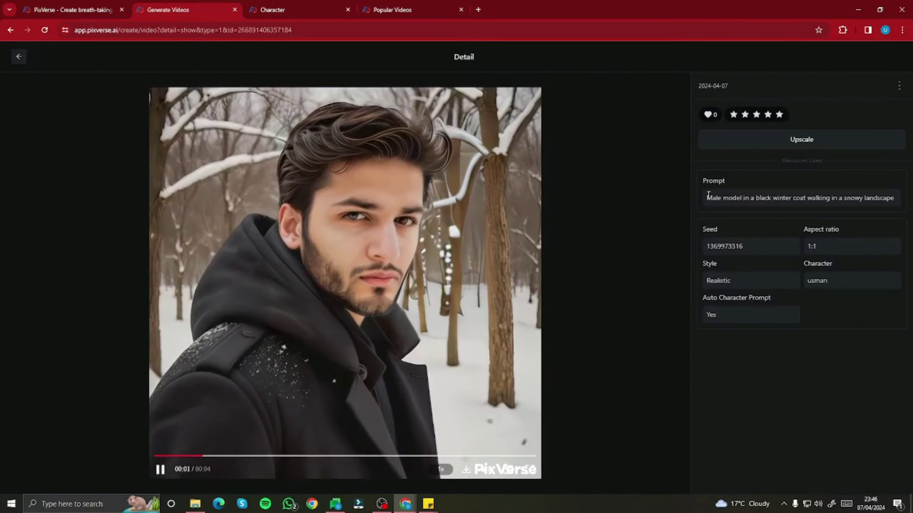
pyautogui.moveTo(707, 198); pyautogui.dragTo(881, 198)
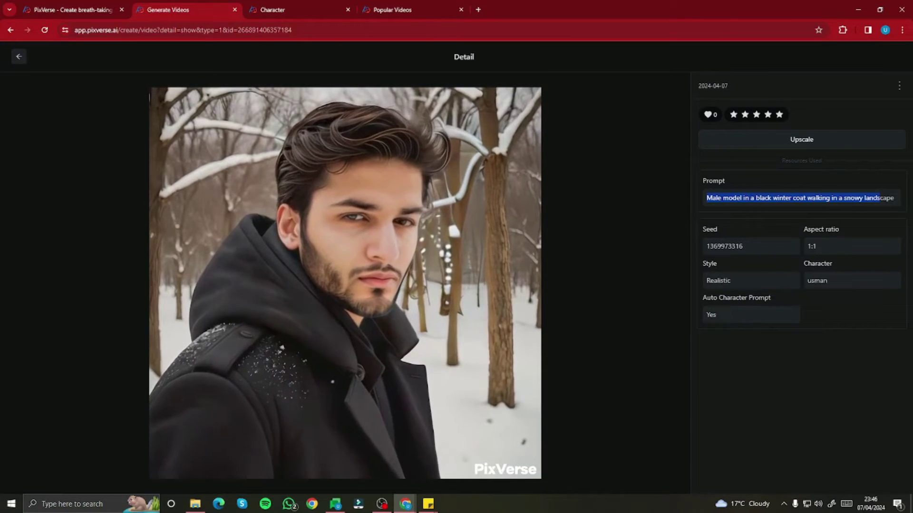
# - Review the rooftop black-jacket and skateboarding videos' detail pages
pyautogui.click(17, 58)
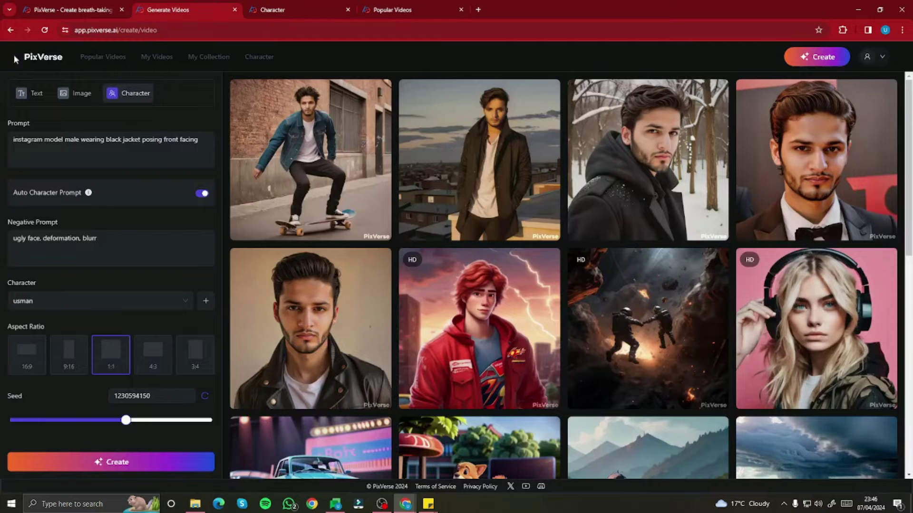
pyautogui.click(473, 164)
pyautogui.moveTo(716, 198); pyautogui.dragTo(857, 199)
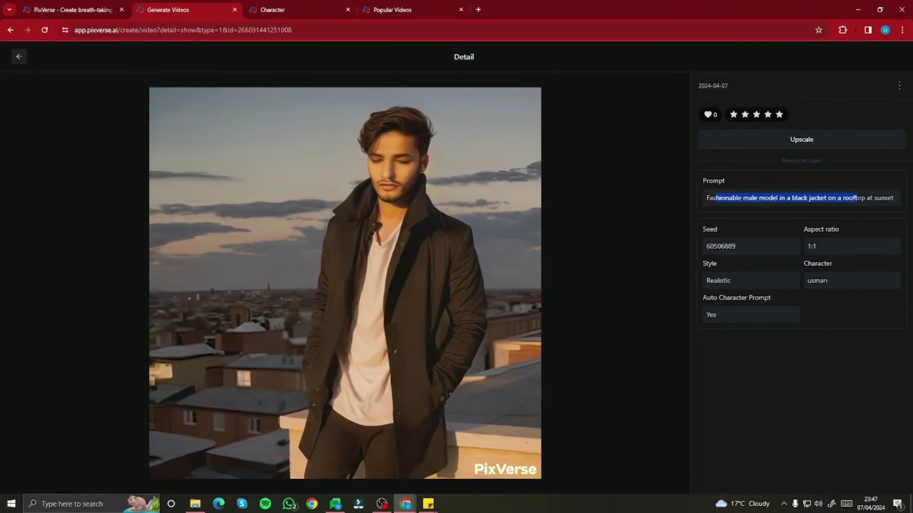
pyautogui.click(19, 58)
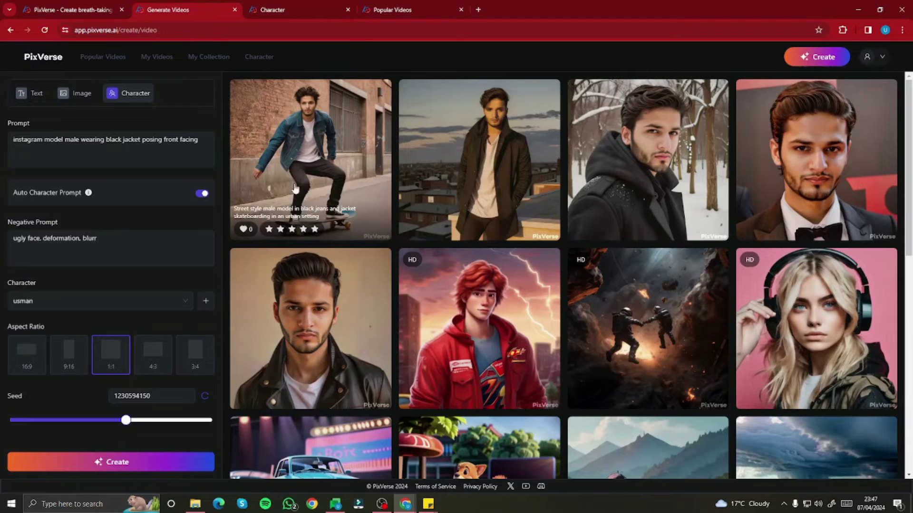
pyautogui.click(329, 156)
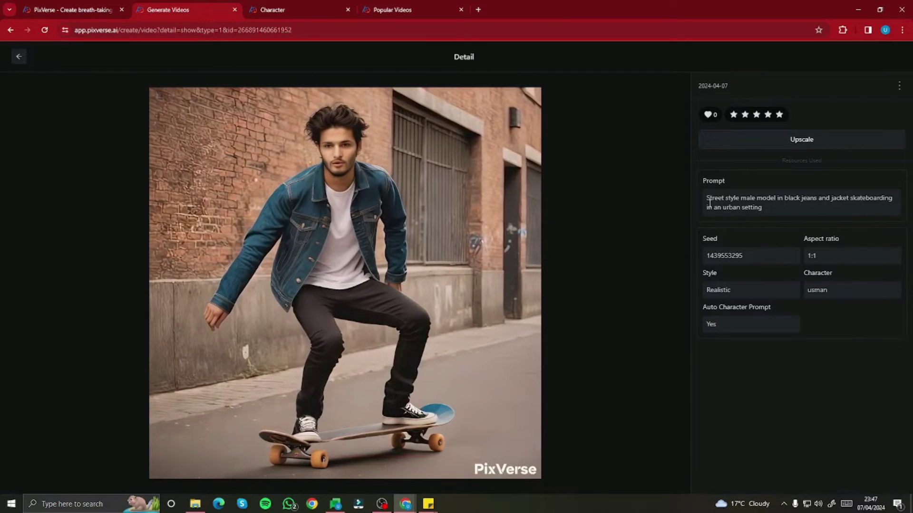
pyautogui.moveTo(401, 269)
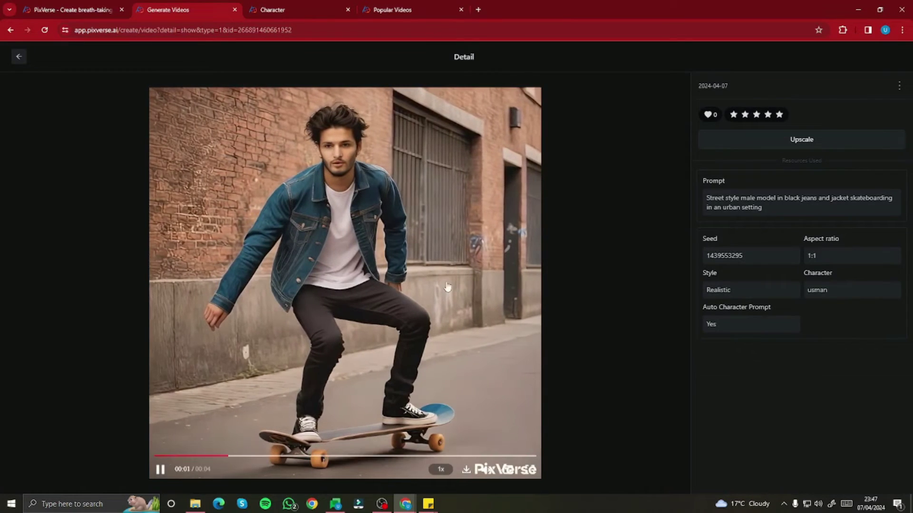
# - Return to video creation and choose the second custom character
pyautogui.click(19, 57)
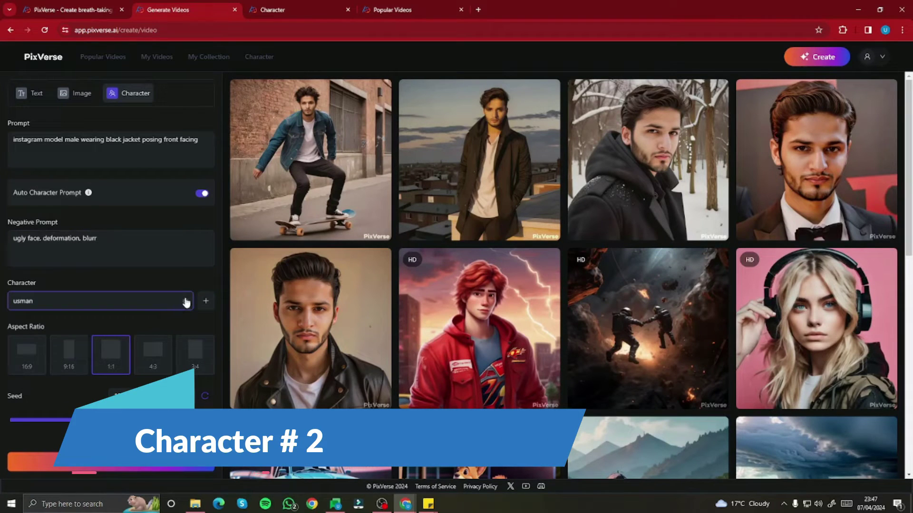
pyautogui.click(149, 305)
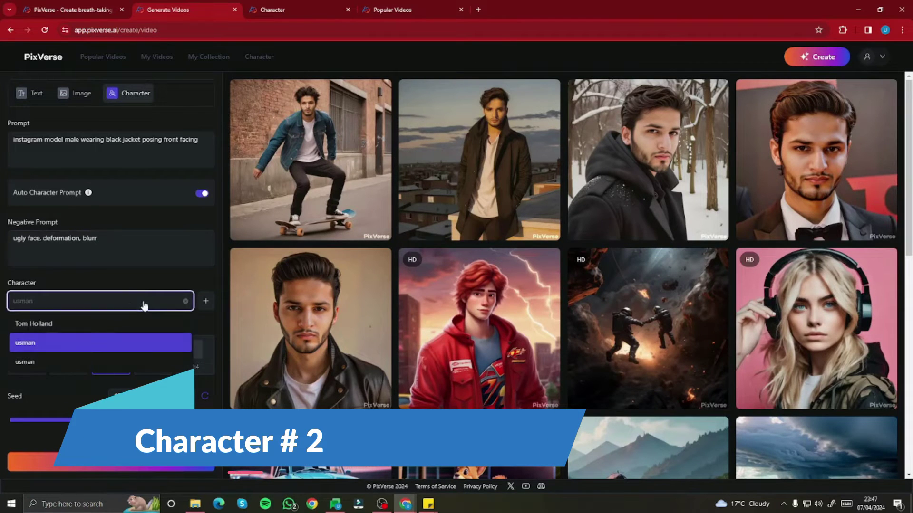
pyautogui.click(60, 325)
# - Replace the prompt with the fitness model prompt and generate the workout video
pyautogui.click(209, 142)
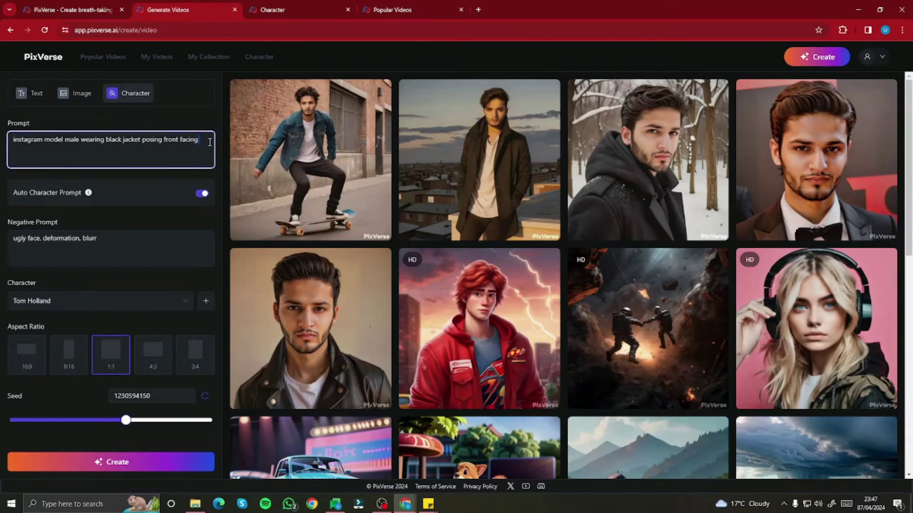
pyautogui.hotkey('ctrl', 'a')
pyautogui.press('BackSpace')
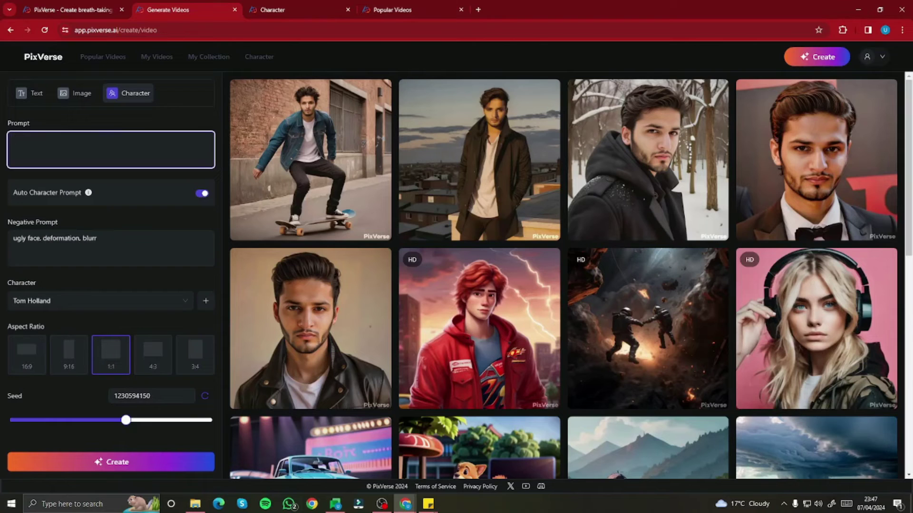
pyautogui.write('Male fitness model in athletic wear doing a workout routine')
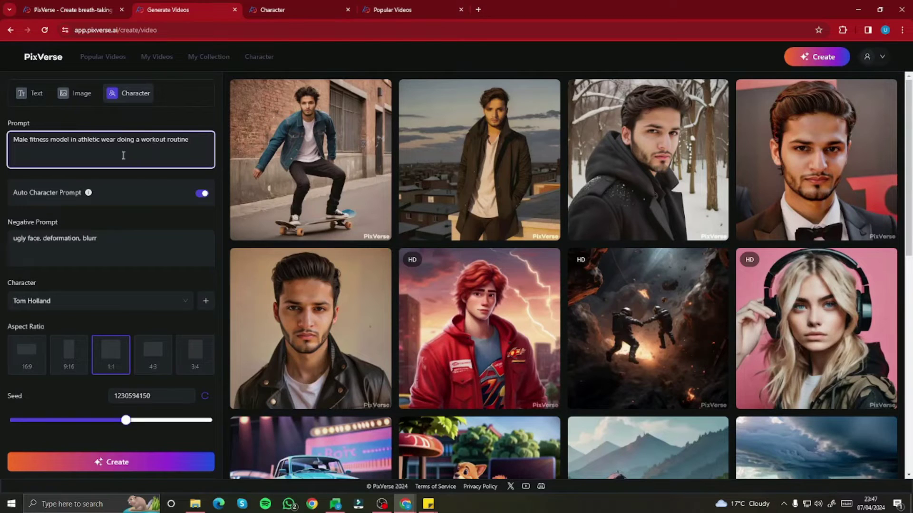
pyautogui.tripleClick(33, 240)
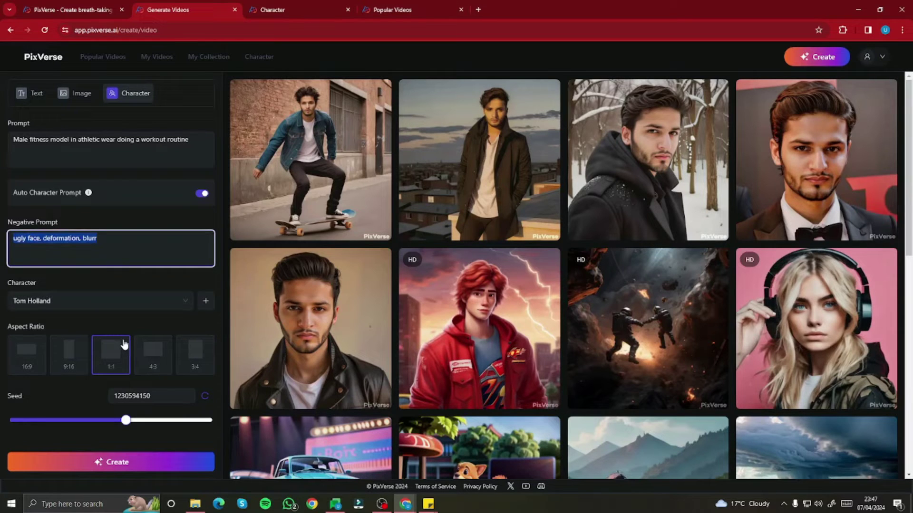
pyautogui.click(137, 469)
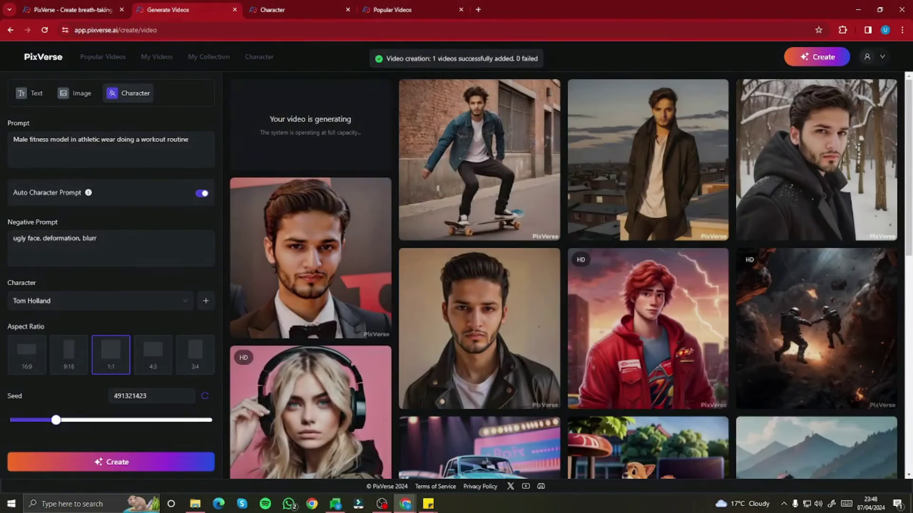
# - Swap in the forest exploration prompt and generate that video
pyautogui.click(12, 150)
pyautogui.hotkey('ctrl', 'a')
pyautogui.write('Trendy male model in black casual wear exploring a forest')
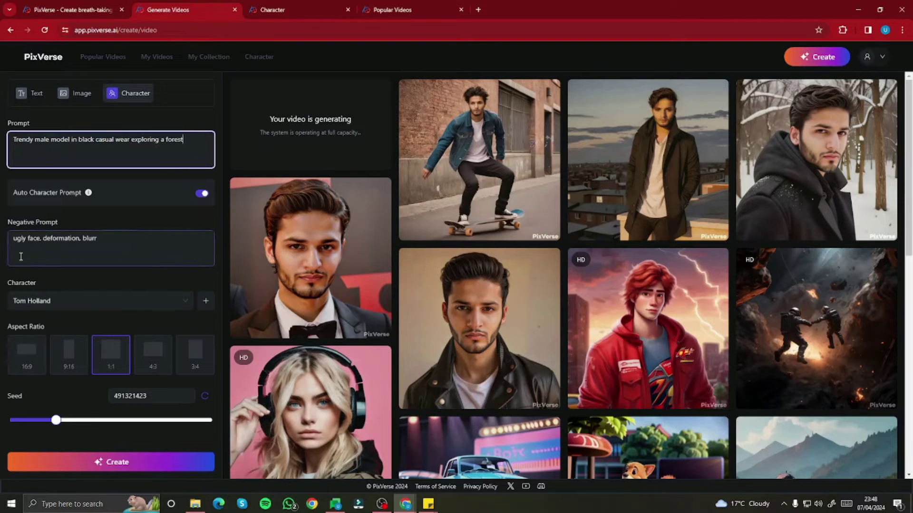
pyautogui.click(119, 462)
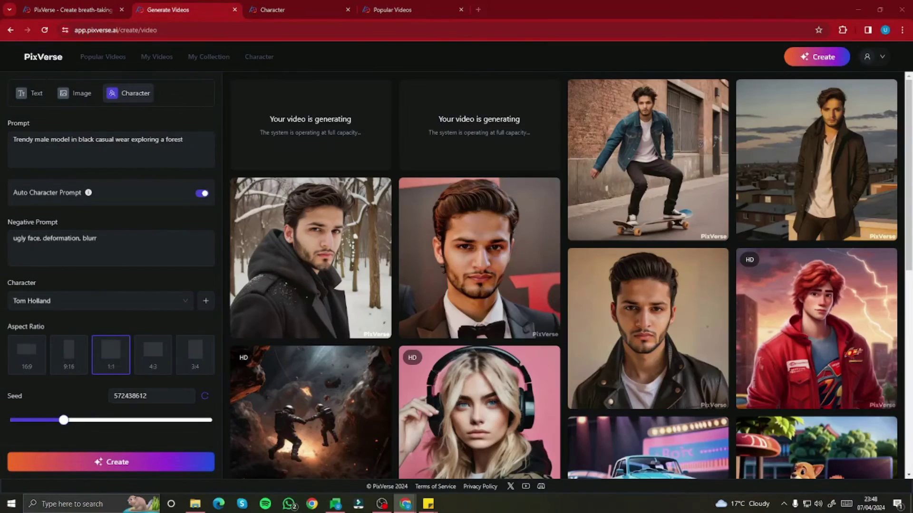
# - Replace the prompt with the black-suit news-report prompt and generate it
pyautogui.tripleClick(93, 134)
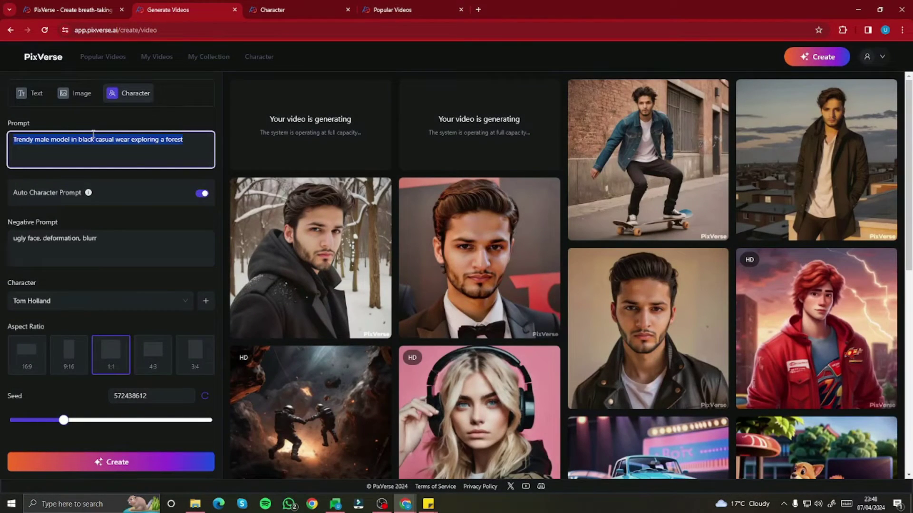
pyautogui.write('Male model in a black suit, front-facing, delivering a news report')
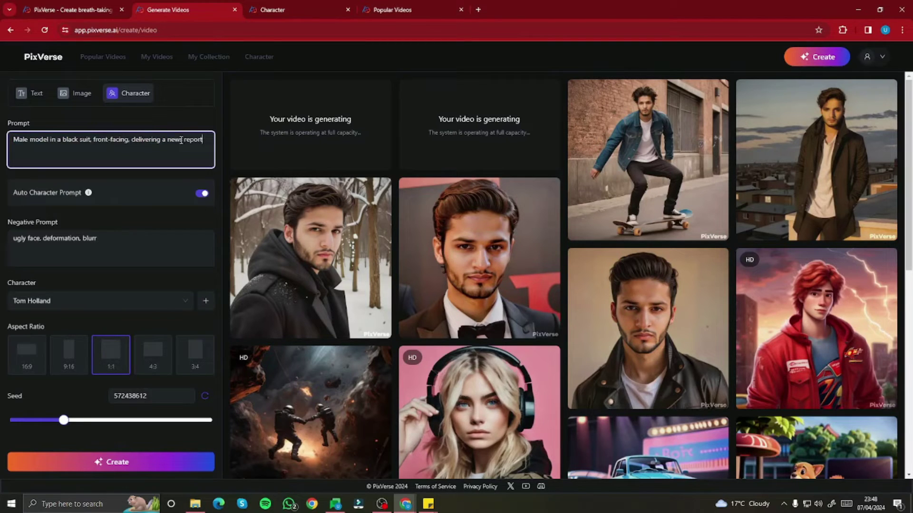
pyautogui.click(107, 465)
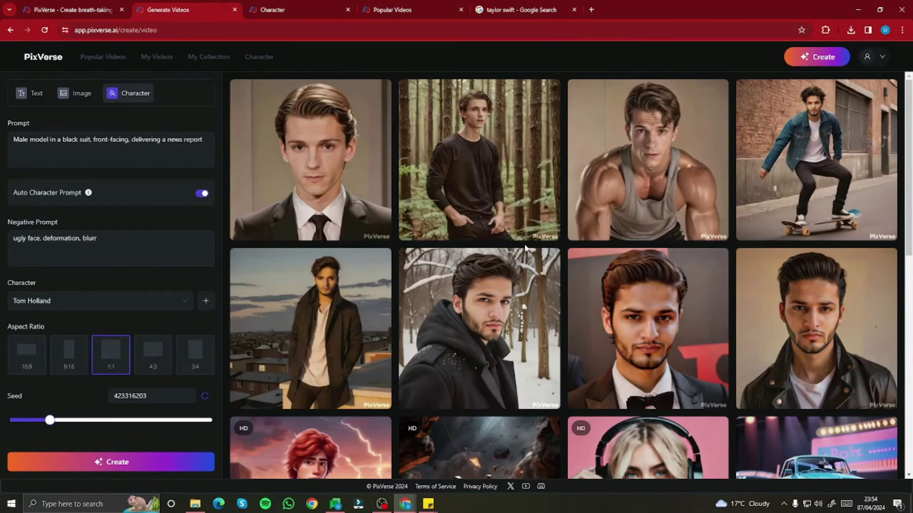
# - View the fitness and forest videos' detail pages
pyautogui.click(660, 156)
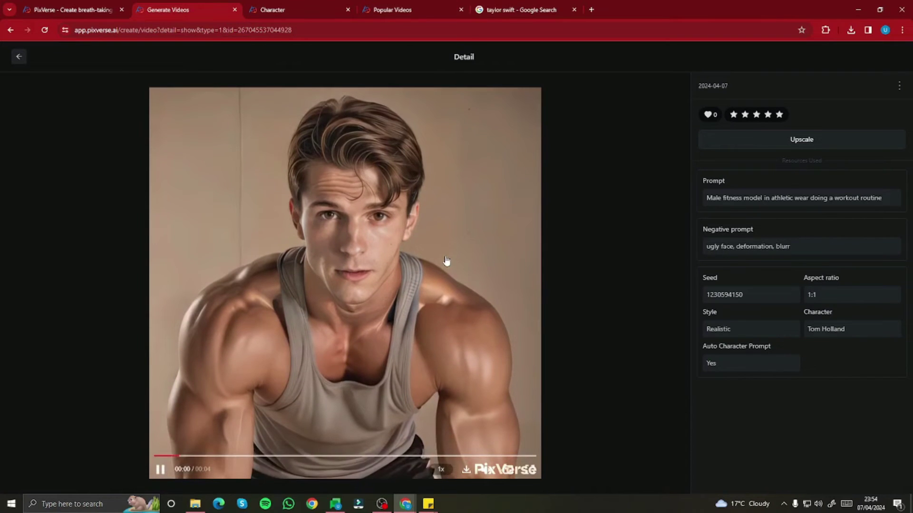
pyautogui.click(19, 57)
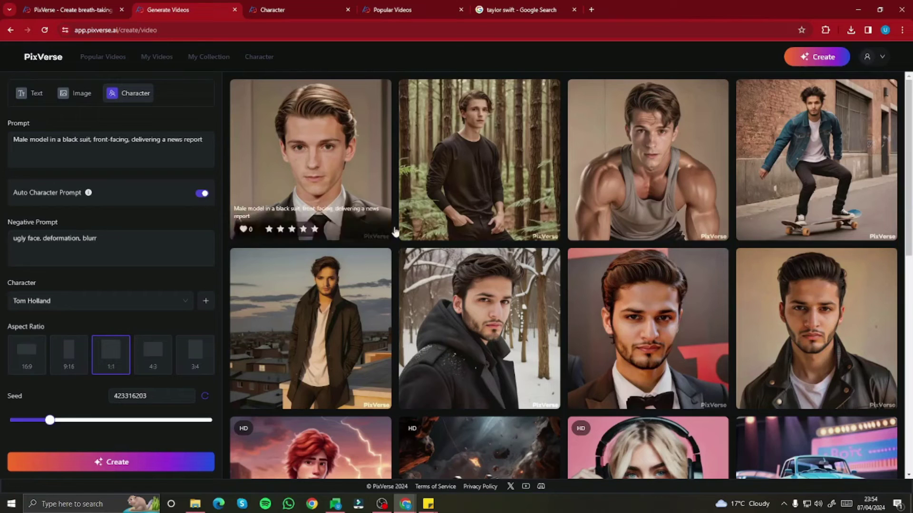
pyautogui.click(489, 161)
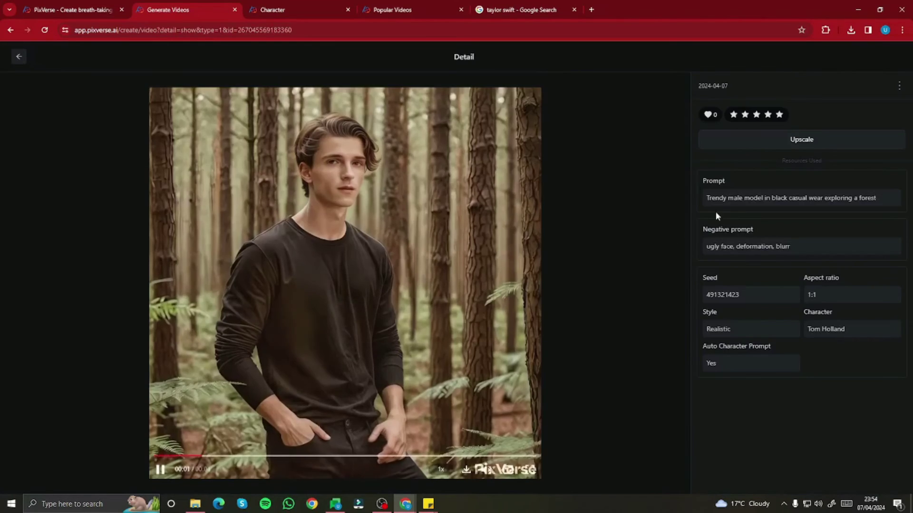
pyautogui.moveTo(813, 198); pyautogui.dragTo(841, 198)
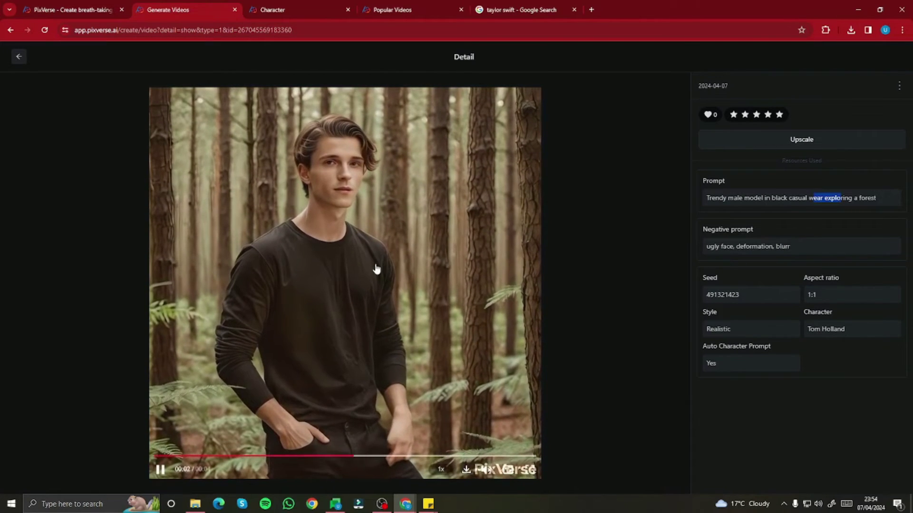
# - Preview the black-suit news-report video, then return to the creation gallery
pyautogui.click(19, 56)
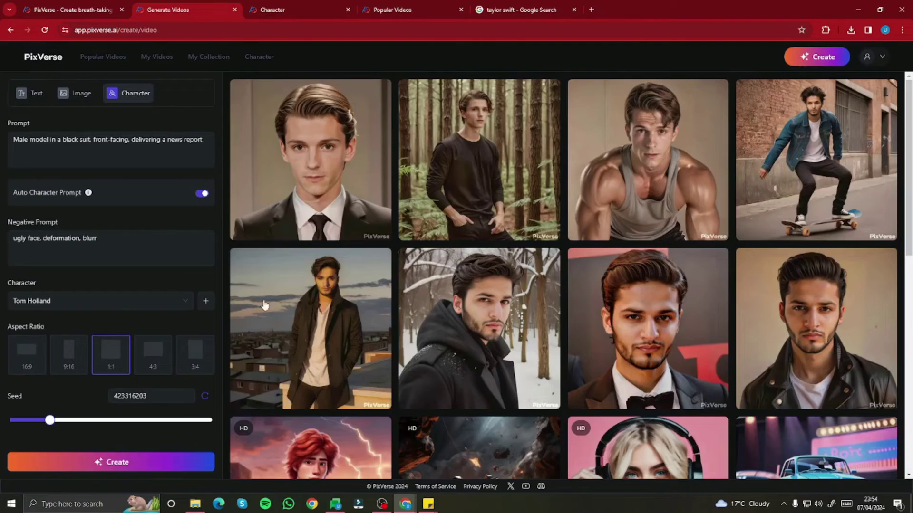
pyautogui.click(376, 210)
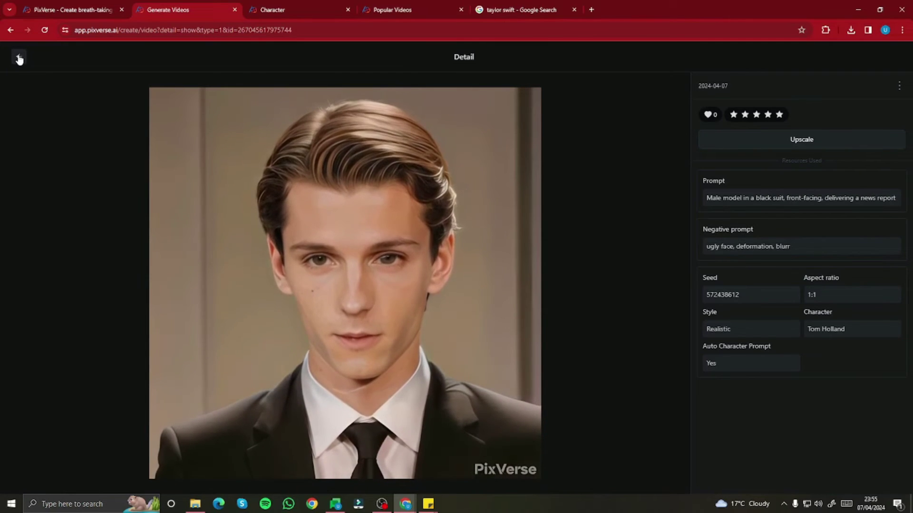
pyautogui.click(19, 58)
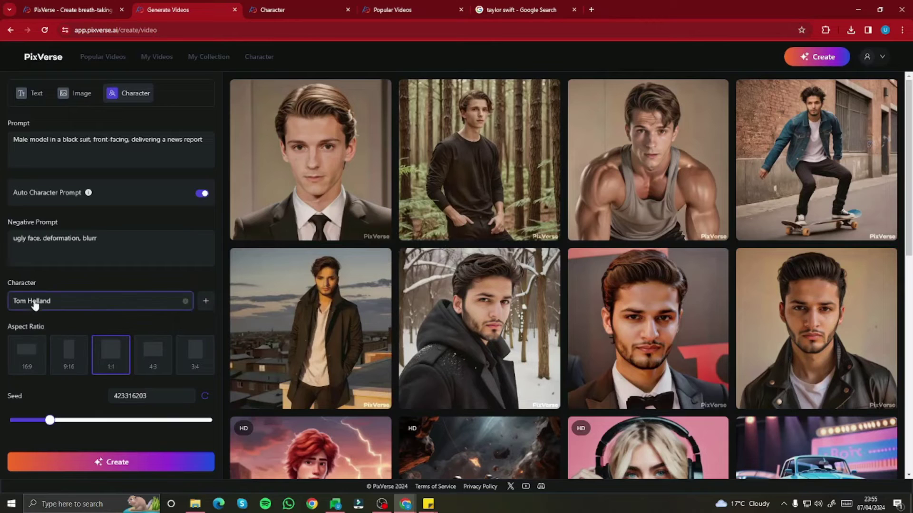
# - Start a new character from the + beside Character, checking other browser tabs for a photo
pyautogui.click(205, 301)
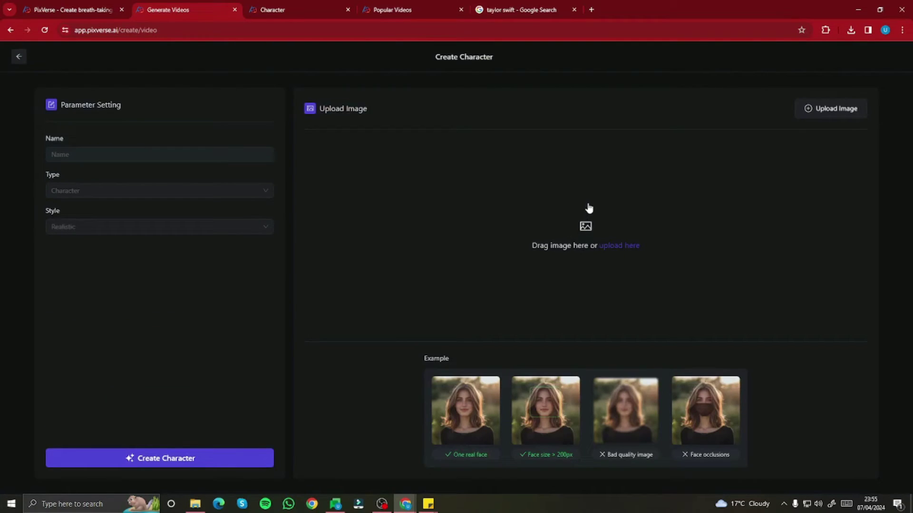
pyautogui.click(510, 11)
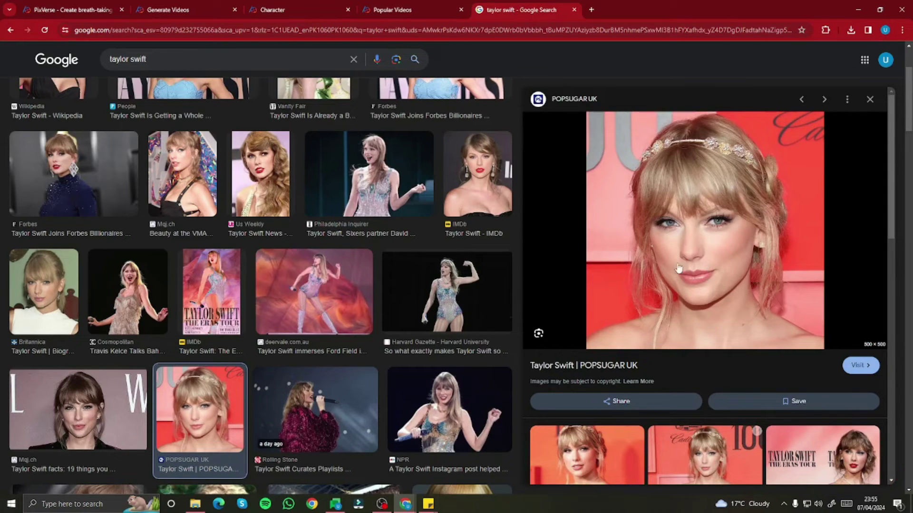
pyautogui.click(305, 4)
pyautogui.click(189, 7)
# - Upload the woman's face photo from Downloads, name the character, and create it
pyautogui.click(592, 233)
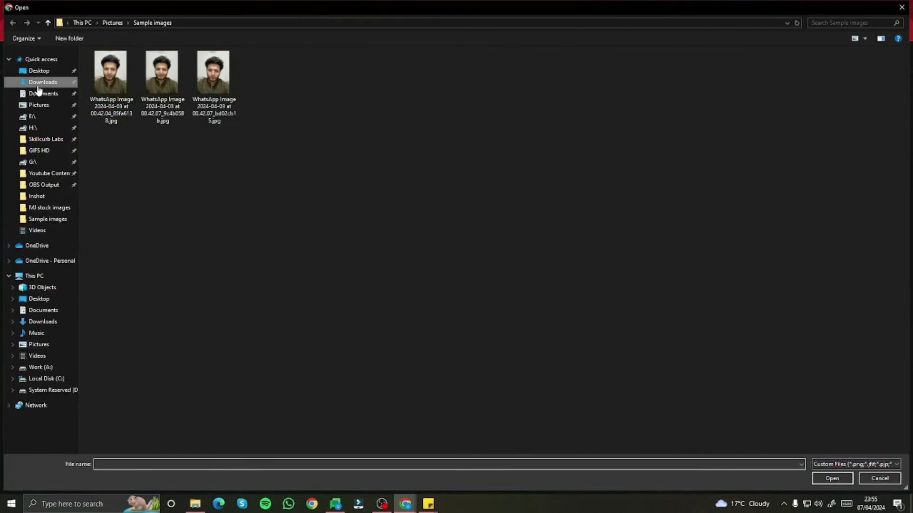
pyautogui.click(39, 84)
pyautogui.doubleClick(188, 209)
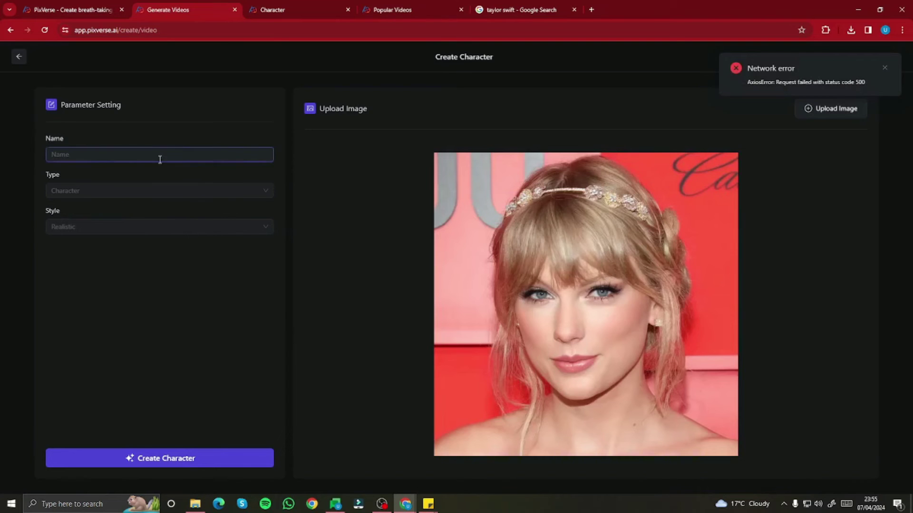
pyautogui.click(116, 154)
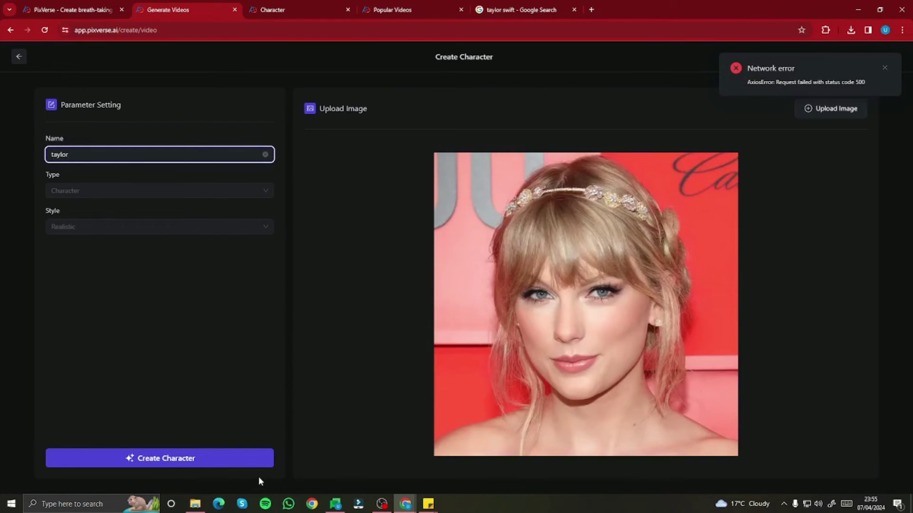
pyautogui.click(147, 459)
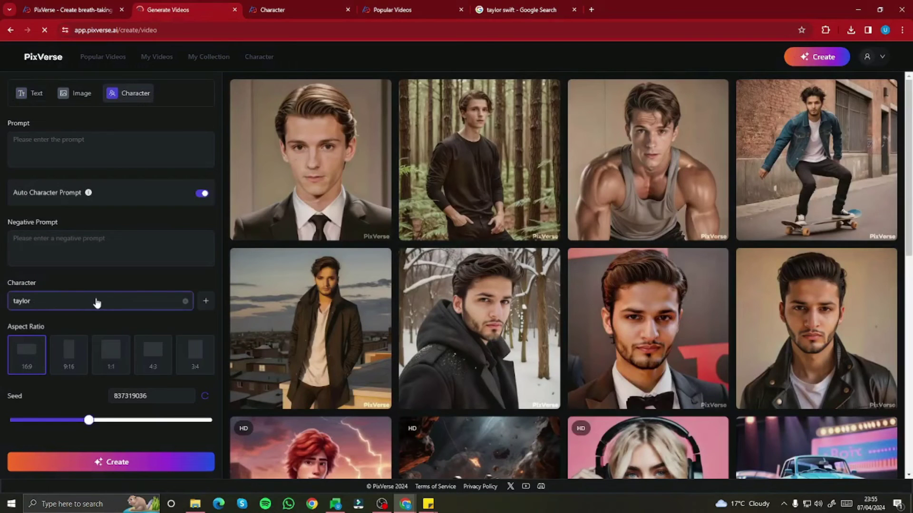
# - Select the newly created character and generate a video from the red evening gown prompt
pyautogui.click(96, 303)
pyautogui.click(28, 325)
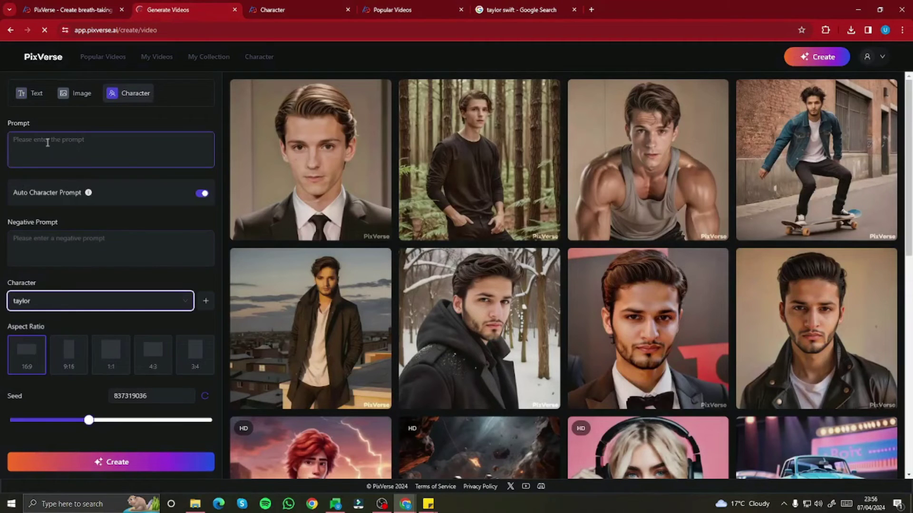
pyautogui.click(148, 153)
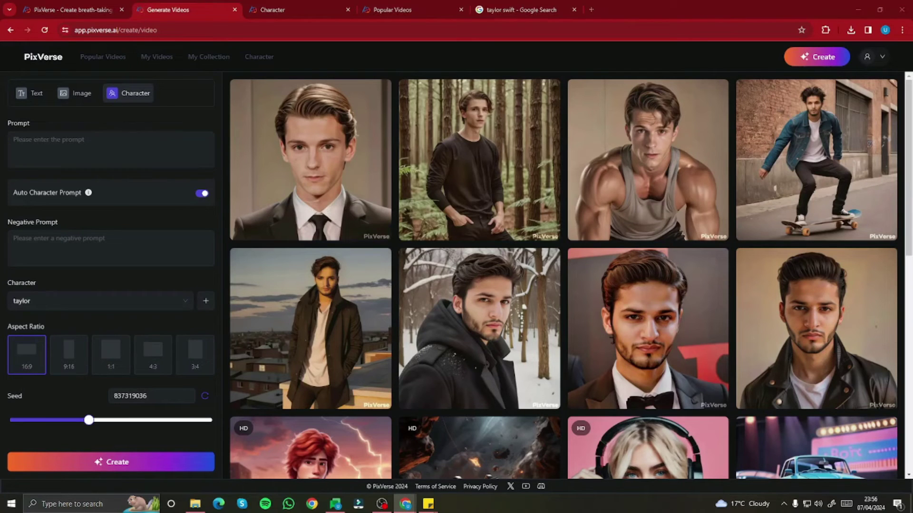
pyautogui.click(76, 147)
pyautogui.write('Front-facing female model in a red evening gown striking a dramatic pose')
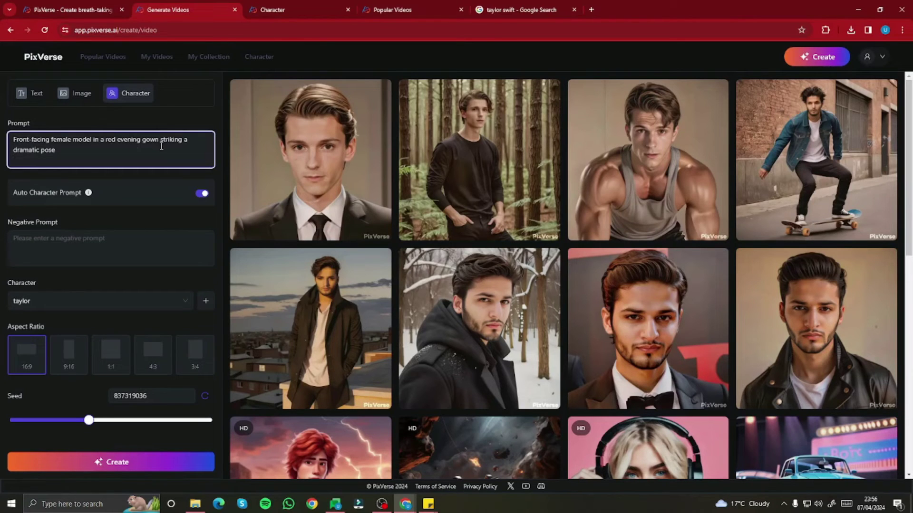
pyautogui.click(95, 248)
pyautogui.rightClick(91, 468)
pyautogui.click(49, 451)
pyautogui.click(50, 461)
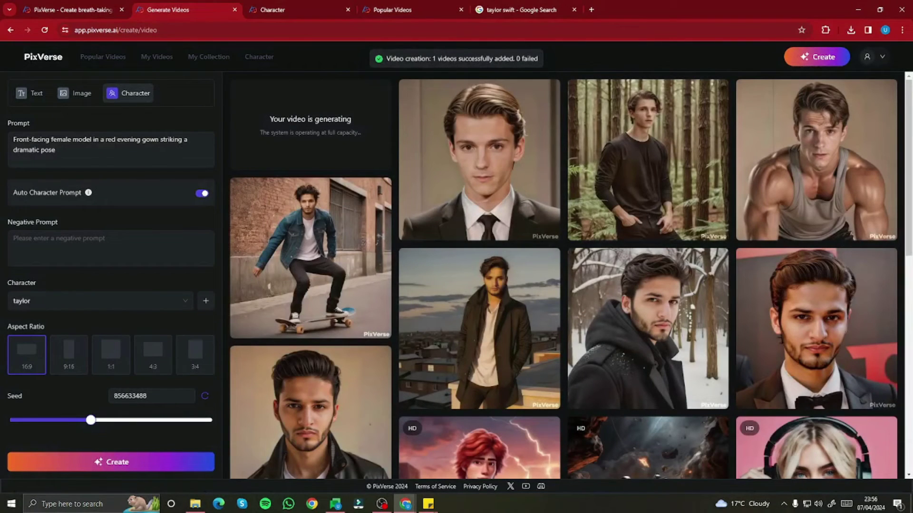
# - Generate two more videos of the character: denim outfit by a brick wall, and pink tracksuit jumping
pyautogui.tripleClick(81, 151)
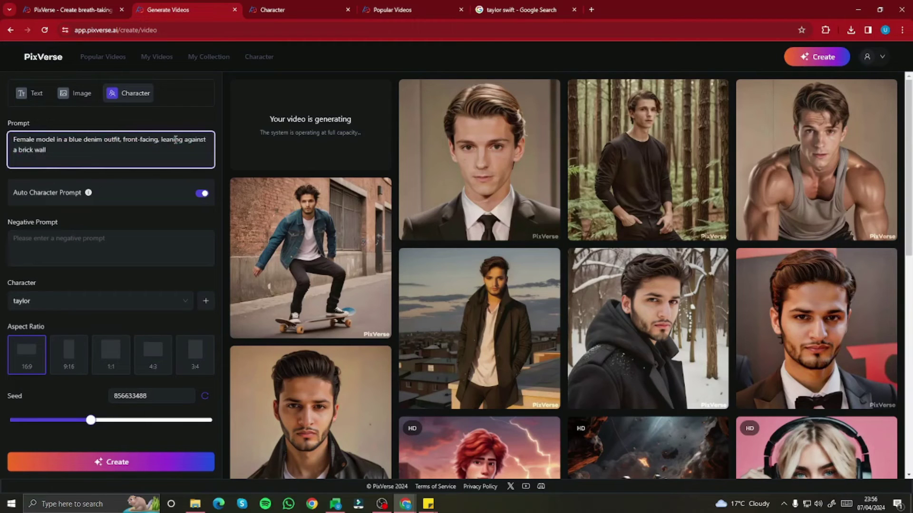
pyautogui.click(79, 463)
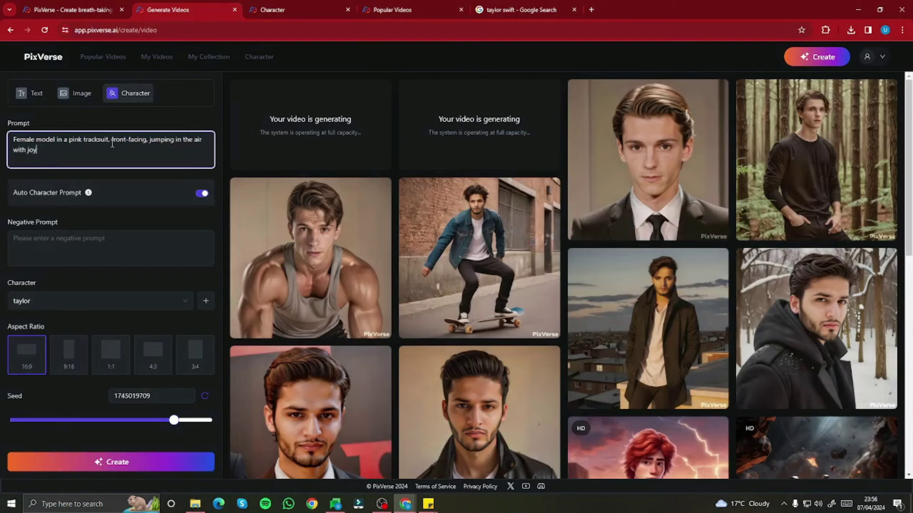
pyautogui.click(96, 463)
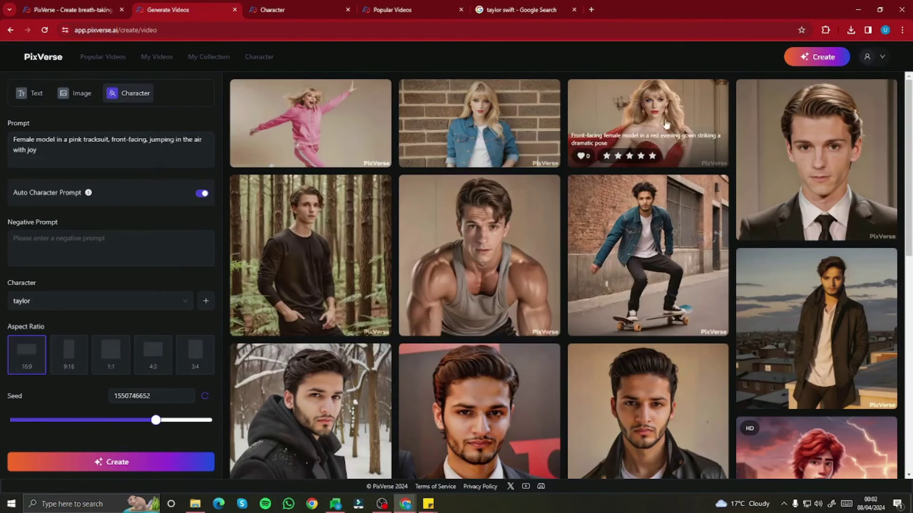
# - Review the red gown, denim and pink tracksuit videos, then upscale the denim brick-wall clip
pyautogui.click(641, 105)
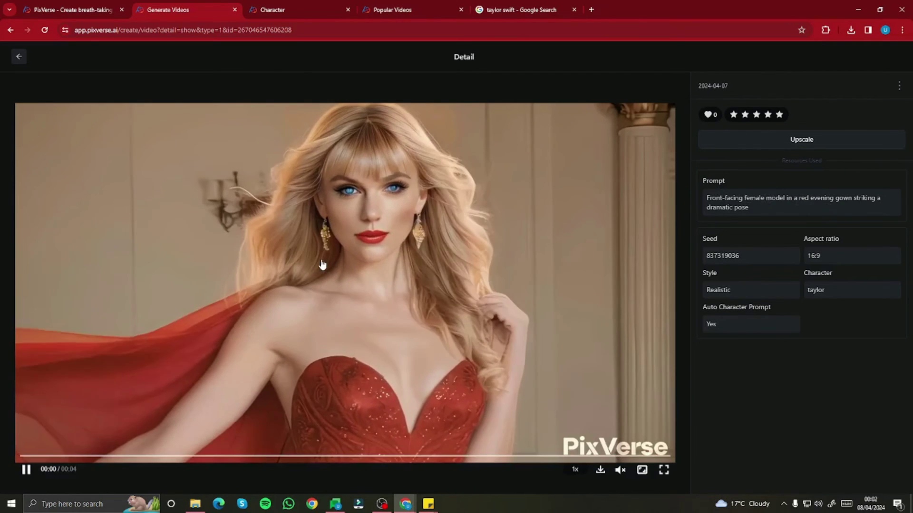
pyautogui.click(19, 57)
pyautogui.click(498, 113)
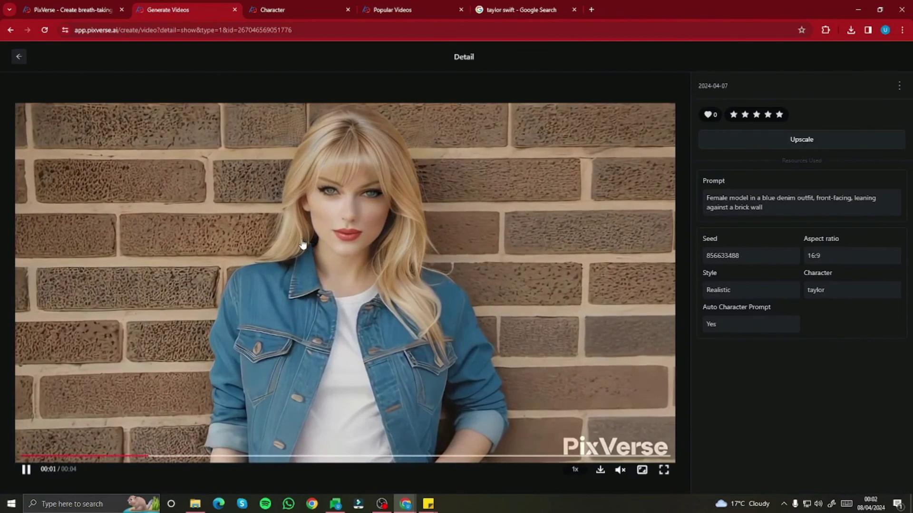
pyautogui.click(18, 56)
pyautogui.click(334, 104)
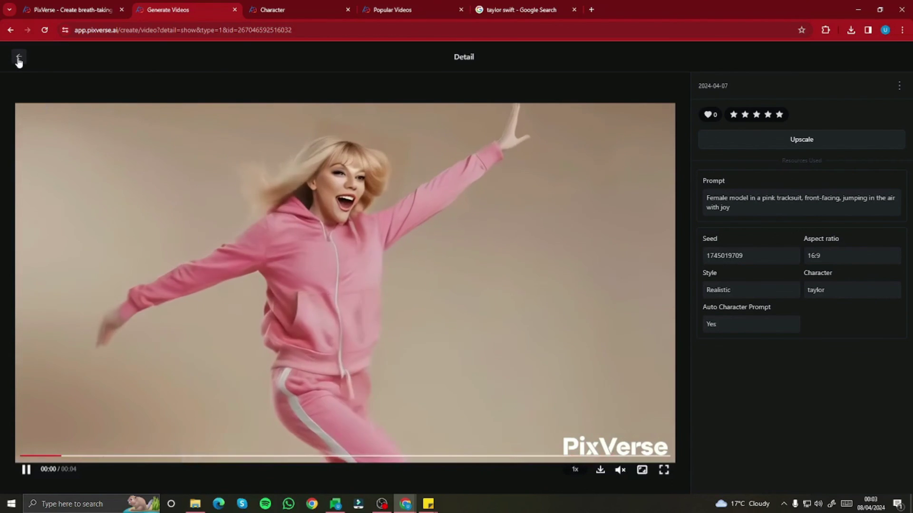
pyautogui.click(18, 59)
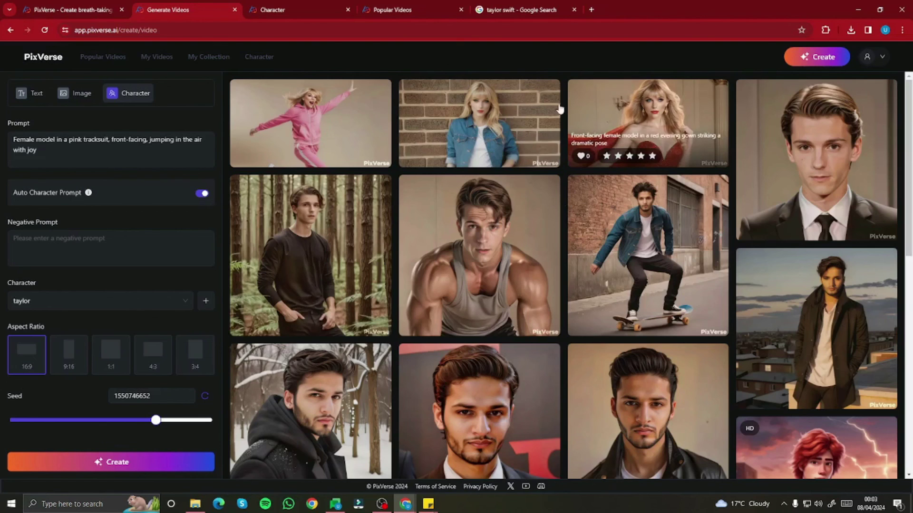
pyautogui.click(530, 110)
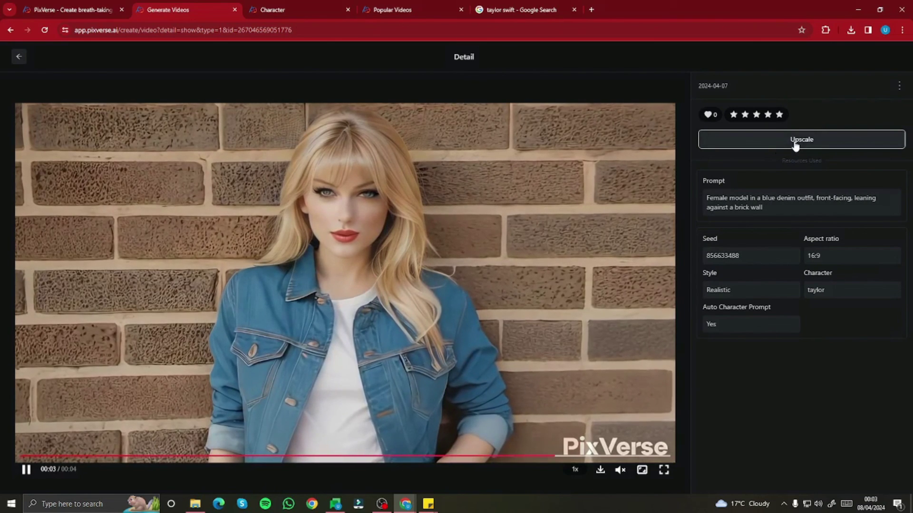
pyautogui.click(795, 143)
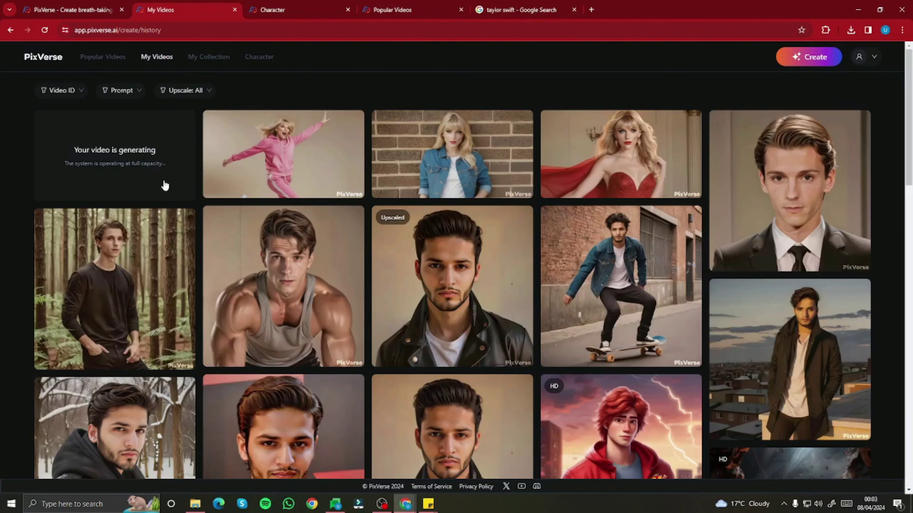
# - Find the earlier male black leather jacket portrait in My Videos and open its detail page
pyautogui.scroll(-15, 167, 219)
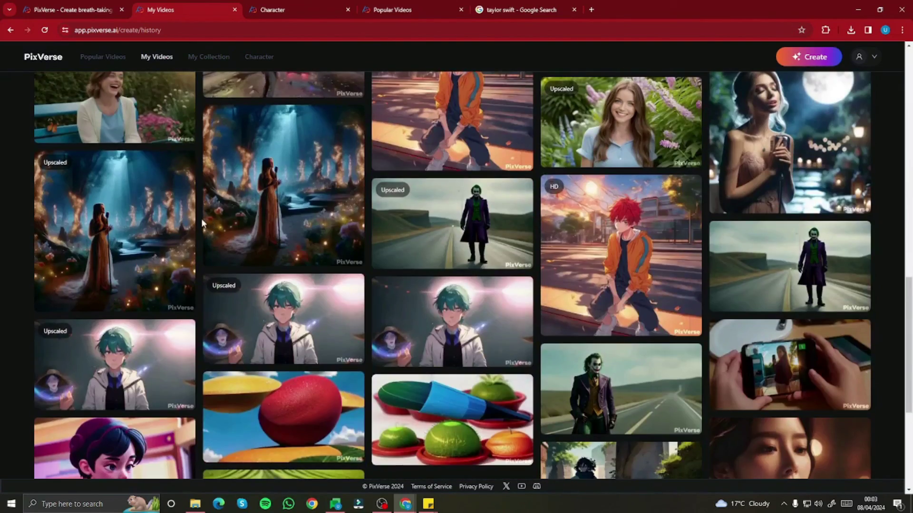
pyautogui.scroll(15, 202, 222)
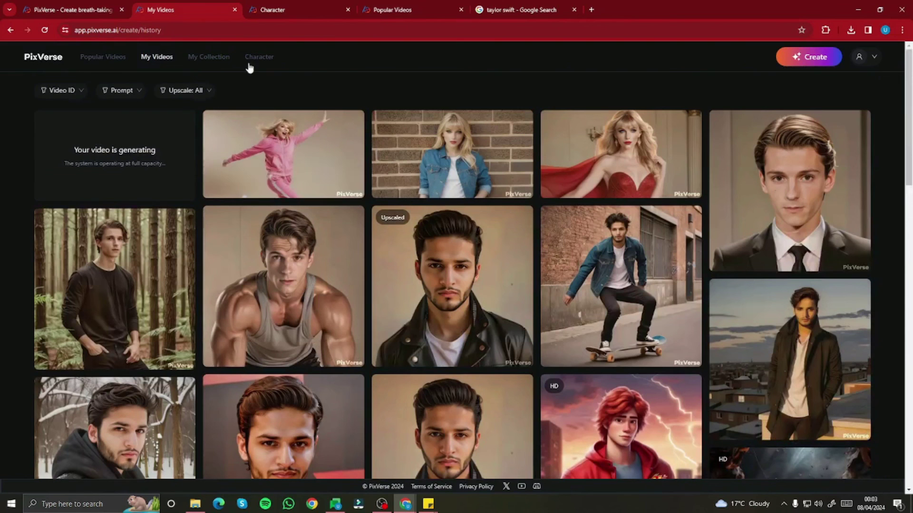
pyautogui.scroll(-3, 312, 157)
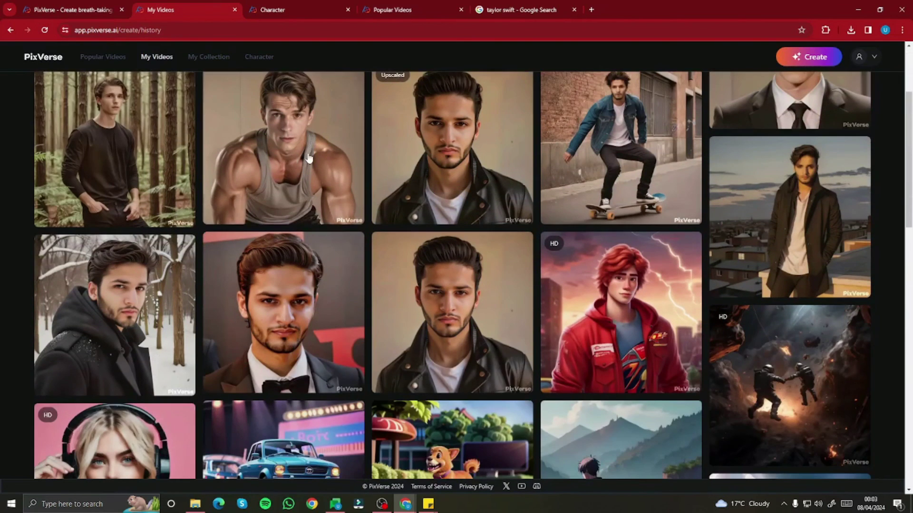
pyautogui.scroll(-5, 387, 246)
pyautogui.scroll(5, 328, 224)
pyautogui.scroll(3, 326, 224)
pyautogui.scroll(-3, 326, 224)
pyautogui.click(408, 288)
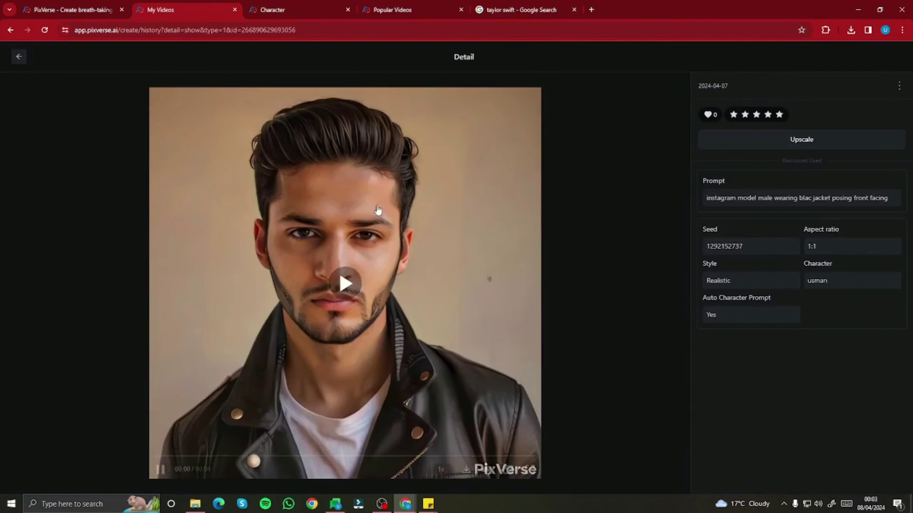